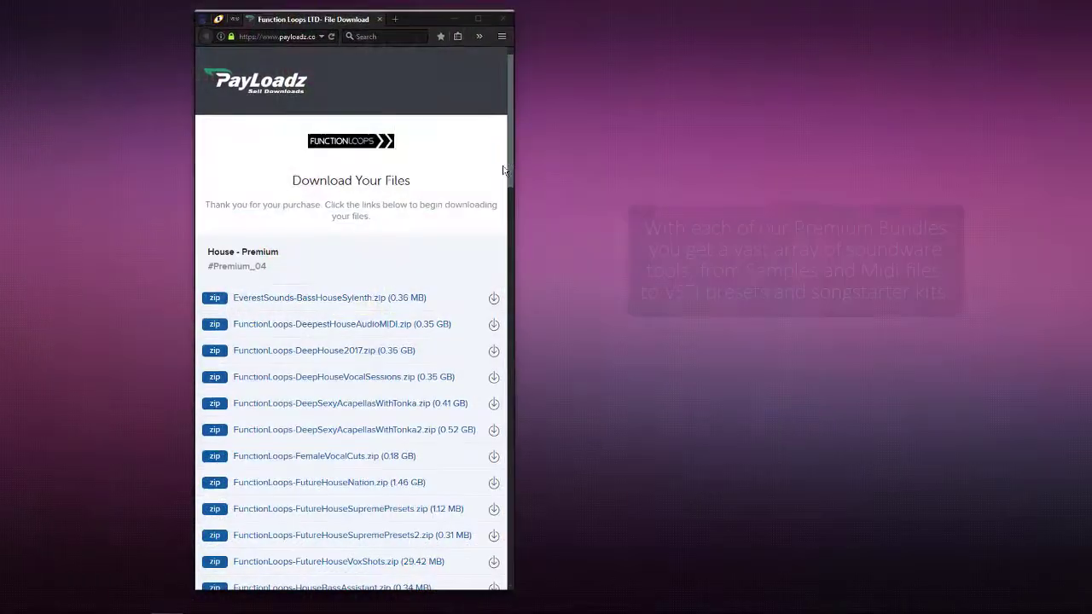
Step: Look through the House - Premium bundle's list of downloadable zip files
{"action": "left_click_drag", "start_coordinate": [510, 148], "coordinate": [517, 230]}
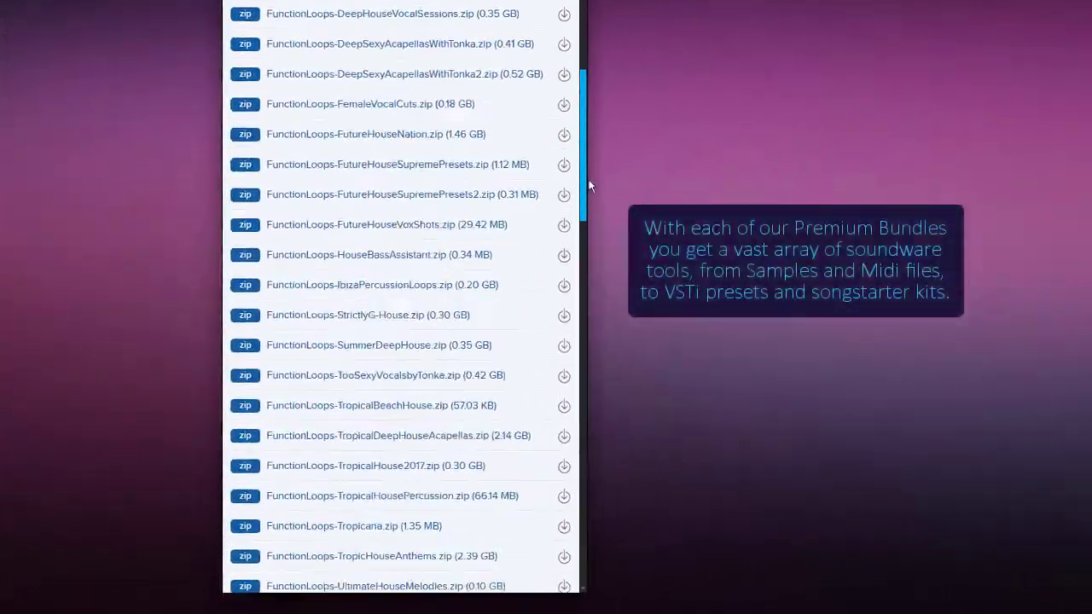
{"action": "left_click_drag", "start_coordinate": [588, 185], "coordinate": [599, 427]}
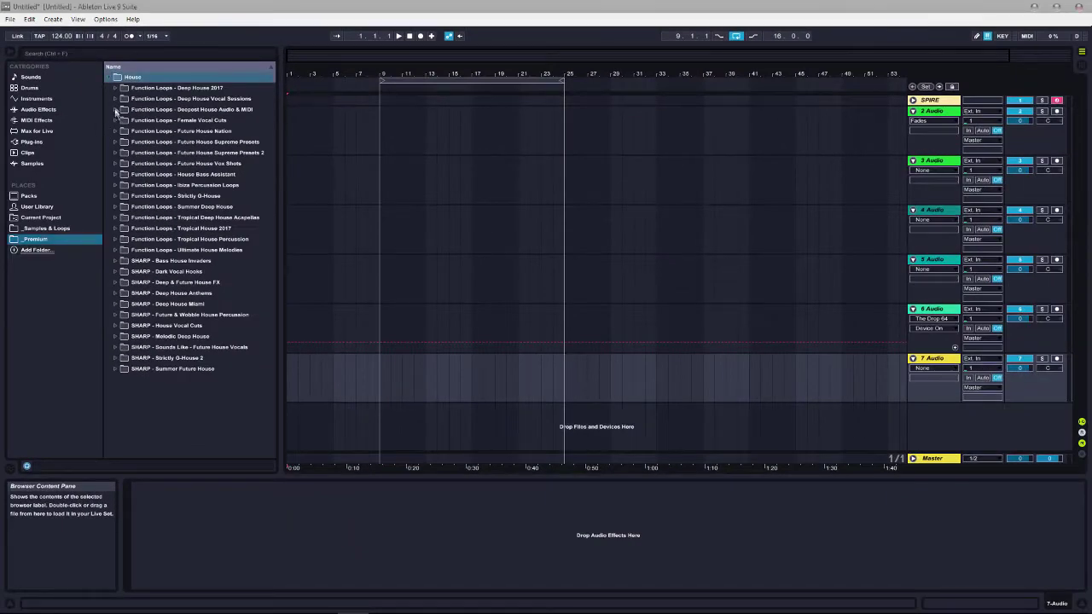
Step: Place GR01_02_KICK.wav from the Deepest House Audio & MIDI pack's 123BPM_DRUM_LOOPS at bar 1 of track 2 and duplicate it once
{"action": "left_click", "coordinate": [115, 109]}
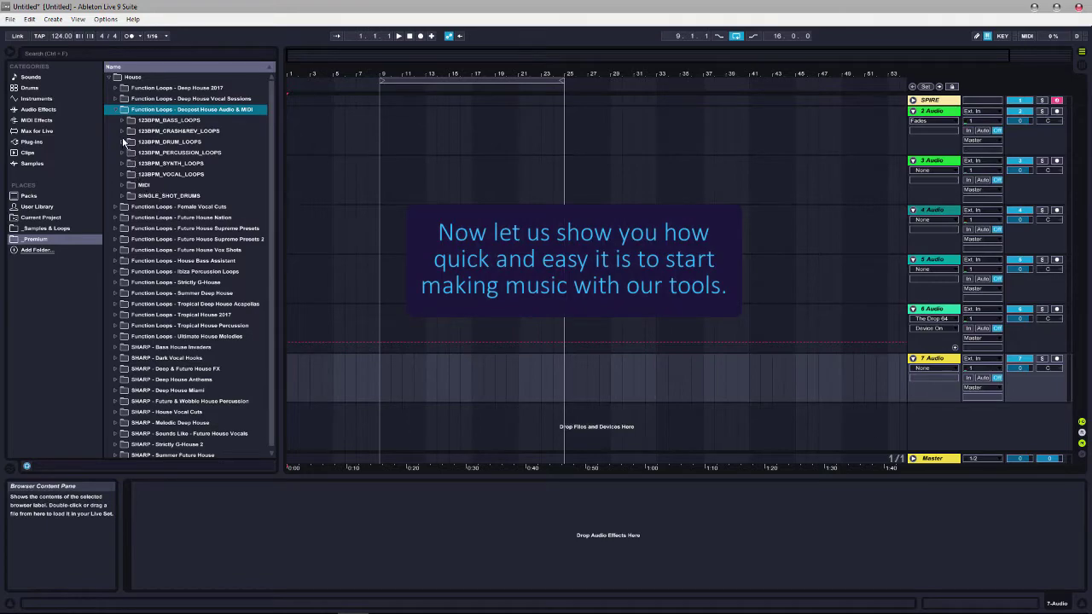
{"action": "left_click", "coordinate": [123, 143]}
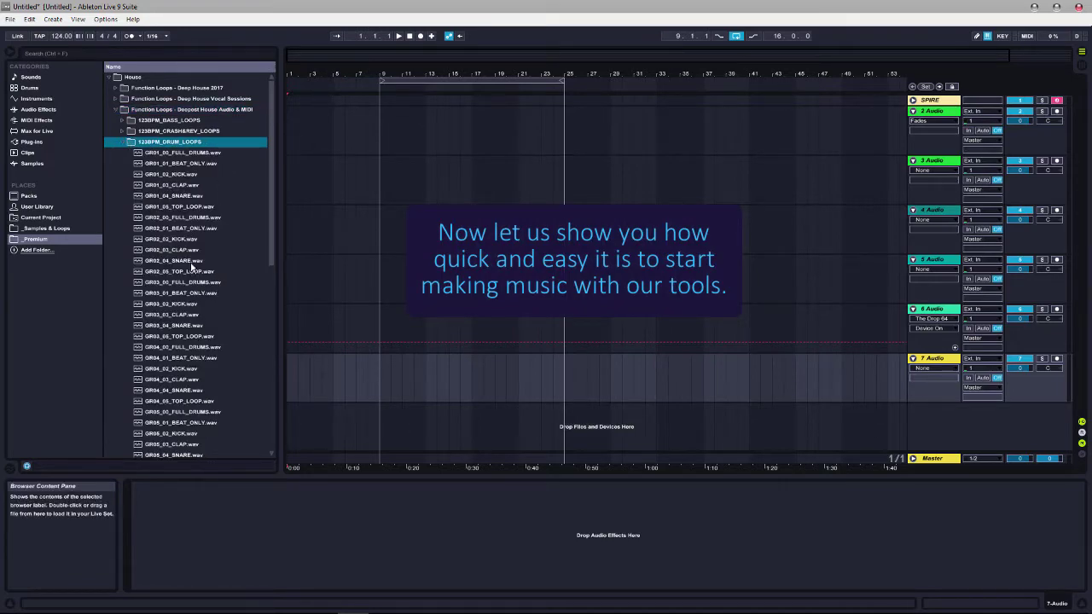
{"action": "left_click_drag", "start_coordinate": [171, 174], "coordinate": [263, 177]}
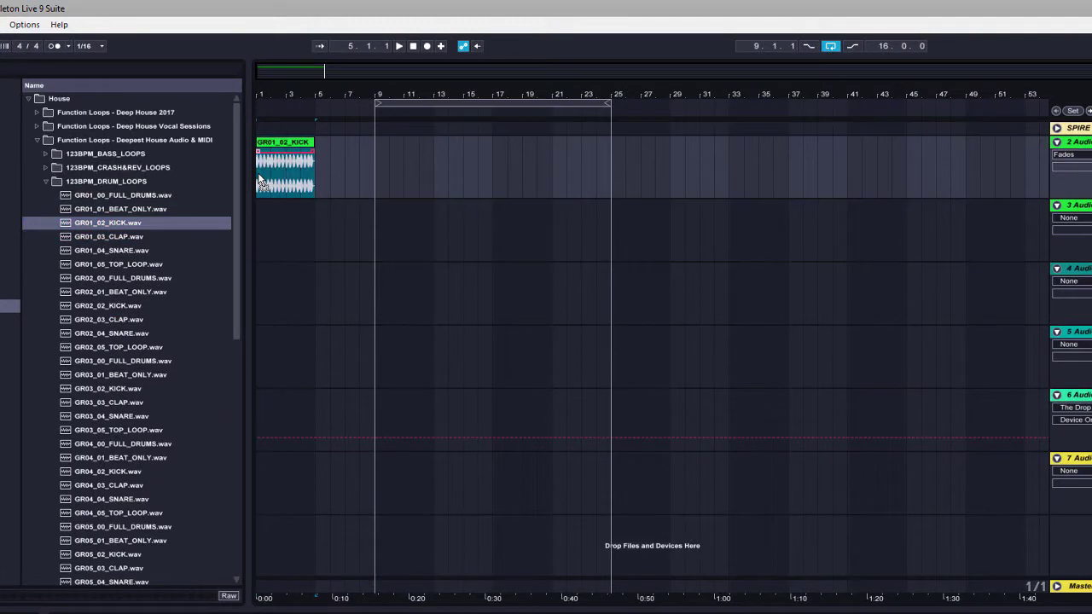
{"action": "key", "text": "ctrl+d"}
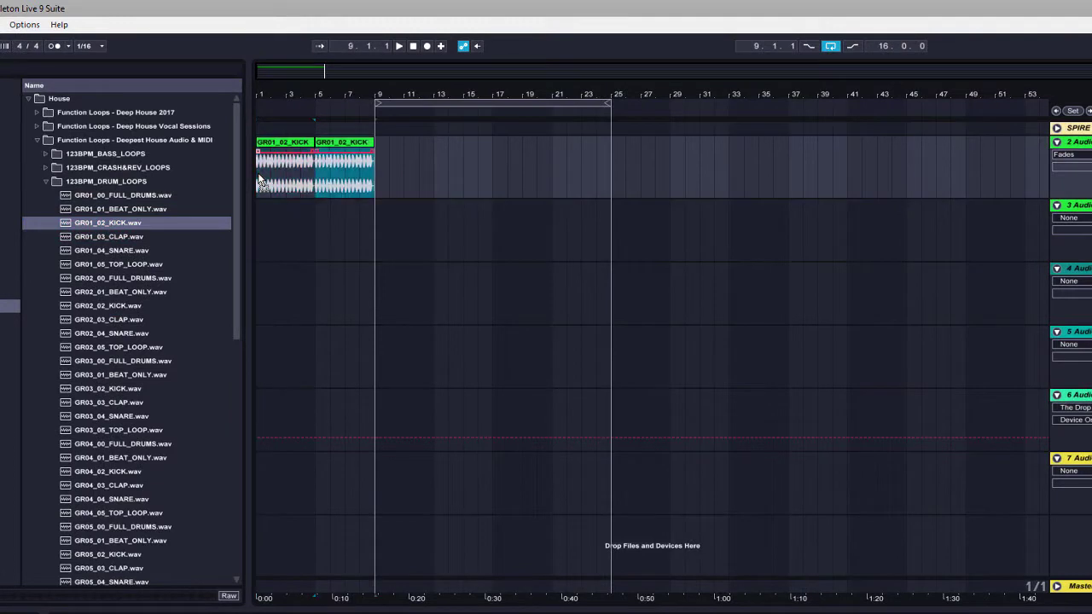
Step: Place GR01_02_KICK.wav at bar 9 of track 3 and duplicate it three times to fill up to bar 25
{"action": "left_click_drag", "start_coordinate": [120, 223], "coordinate": [375, 226]}
{"action": "key", "text": "ctrl+d"}
{"action": "key", "text": "ctrl+d"}
{"action": "key", "text": "ctrl+d"}
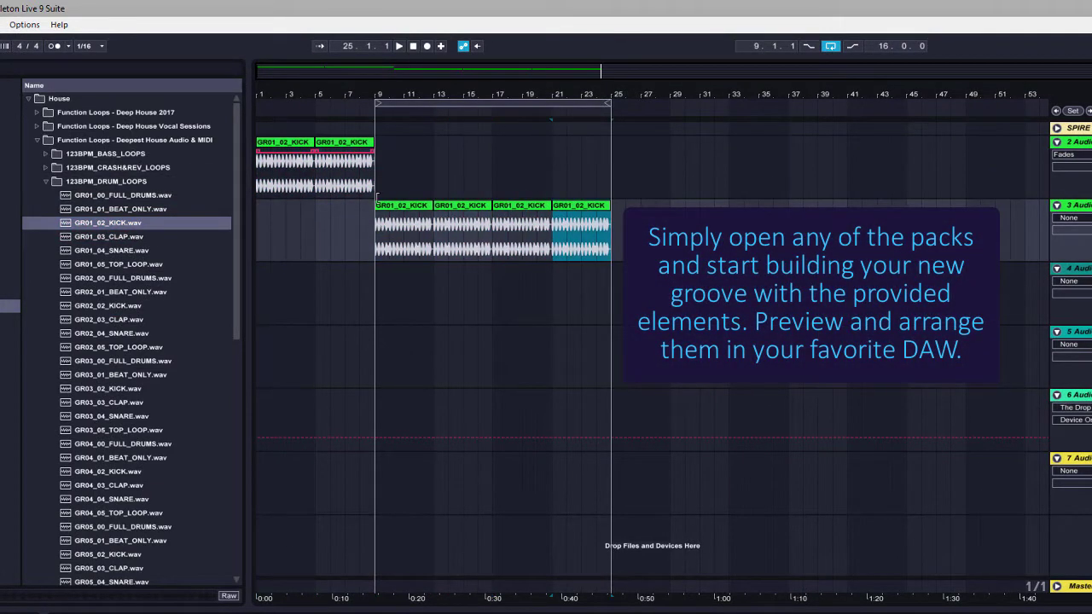
Step: Place GR01_03_CLAP.wav at bar 1 of track 4 and duplicate it five times to fill up to bar 25
{"action": "left_click_drag", "start_coordinate": [119, 238], "coordinate": [257, 290]}
{"action": "key", "text": "ctrl+d"}
{"action": "key", "text": "ctrl+d"}
{"action": "key", "text": "ctrl+d"}
{"action": "key", "text": "ctrl+d"}
{"action": "key", "text": "ctrl+d"}
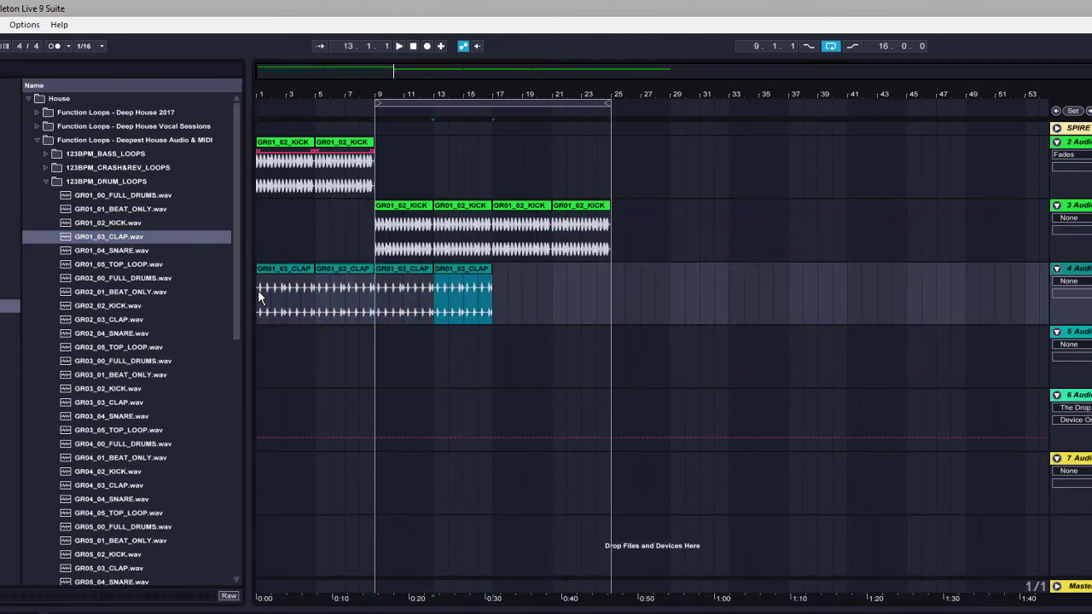
Step: Place GR01_04_SNARE.wav at bar 9 of track 5 and duplicate it three times to fill up to bar 25
{"action": "left_click_drag", "start_coordinate": [113, 255], "coordinate": [374, 363]}
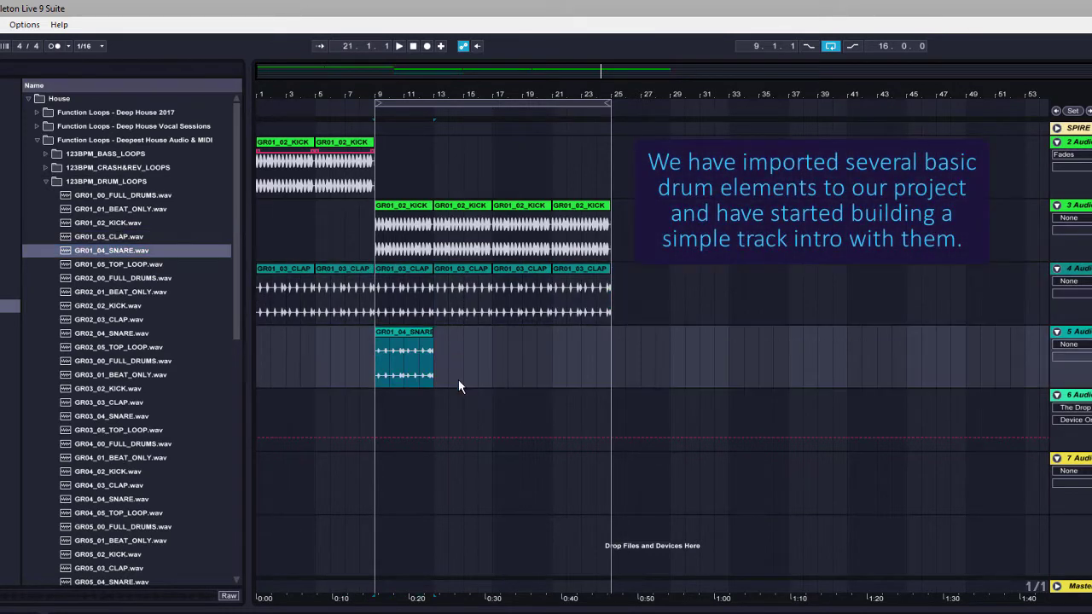
{"action": "key", "text": "ctrl+d"}
{"action": "key", "text": "ctrl+d"}
{"action": "key", "text": "ctrl+d"}
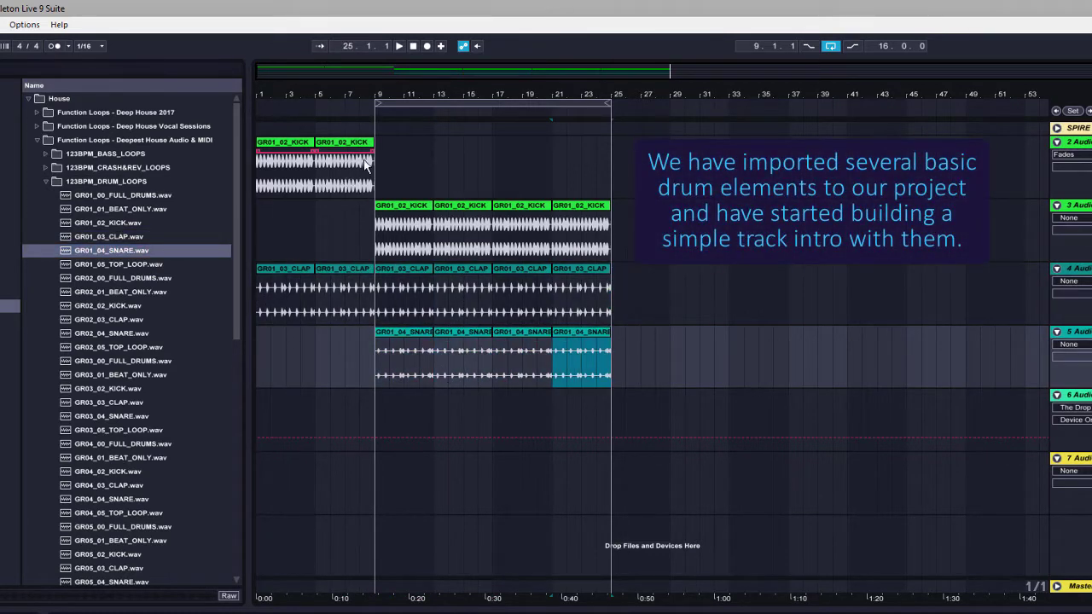
Step: Fade out the end of track 2's second kick clip and shorten track 3's second kick clip to end at 16.2.4
{"action": "left_click_drag", "start_coordinate": [373, 150], "coordinate": [346, 165]}
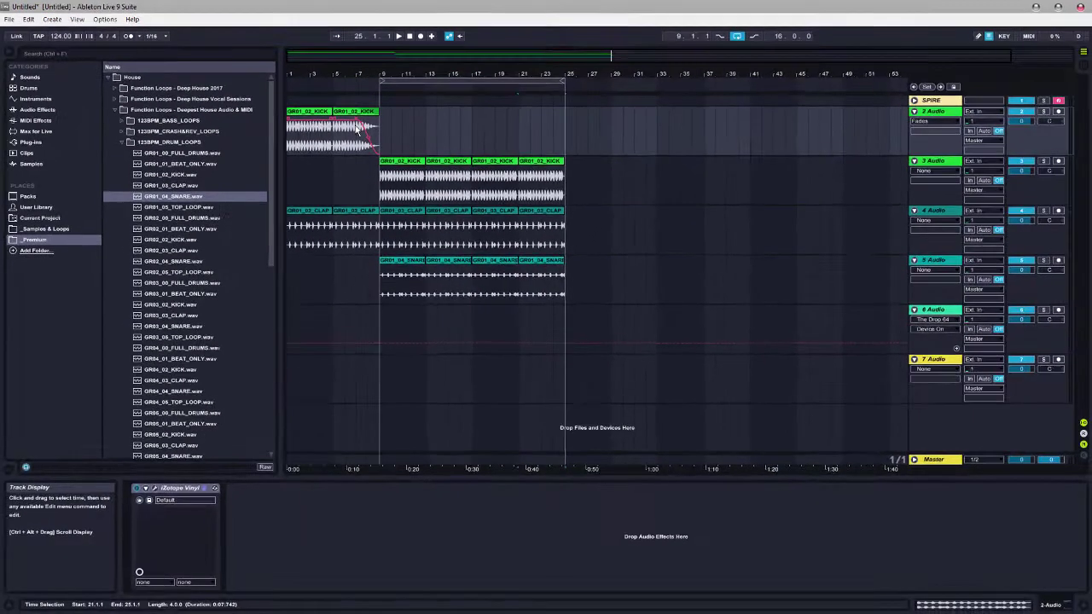
{"action": "left_click", "coordinate": [467, 221]}
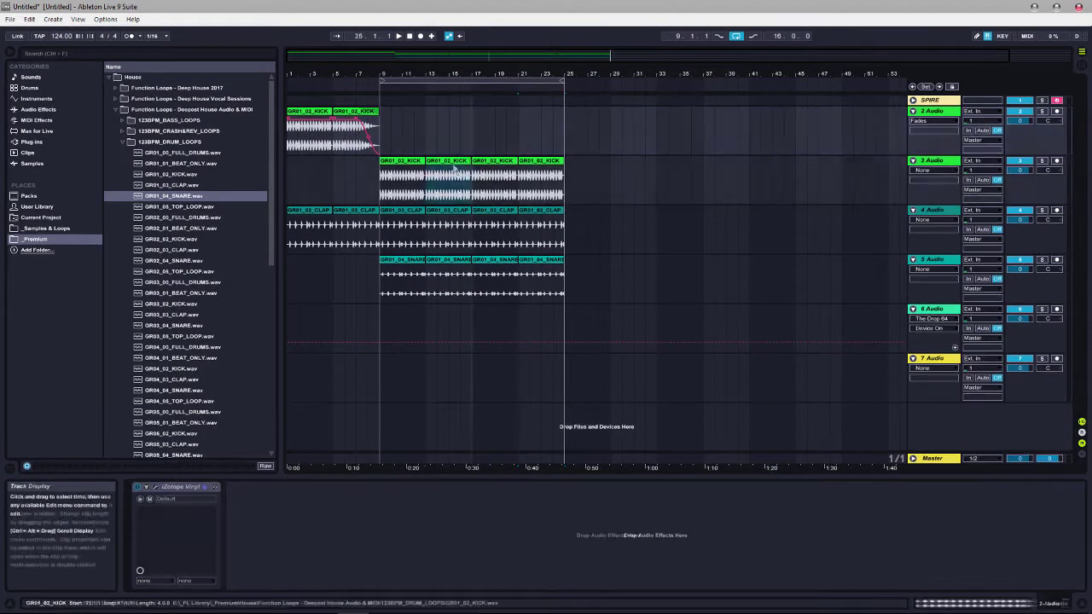
{"action": "left_click_drag", "start_coordinate": [465, 78], "coordinate": [507, 83]}
{"action": "left_click_drag", "start_coordinate": [611, 162], "coordinate": [591, 162]}
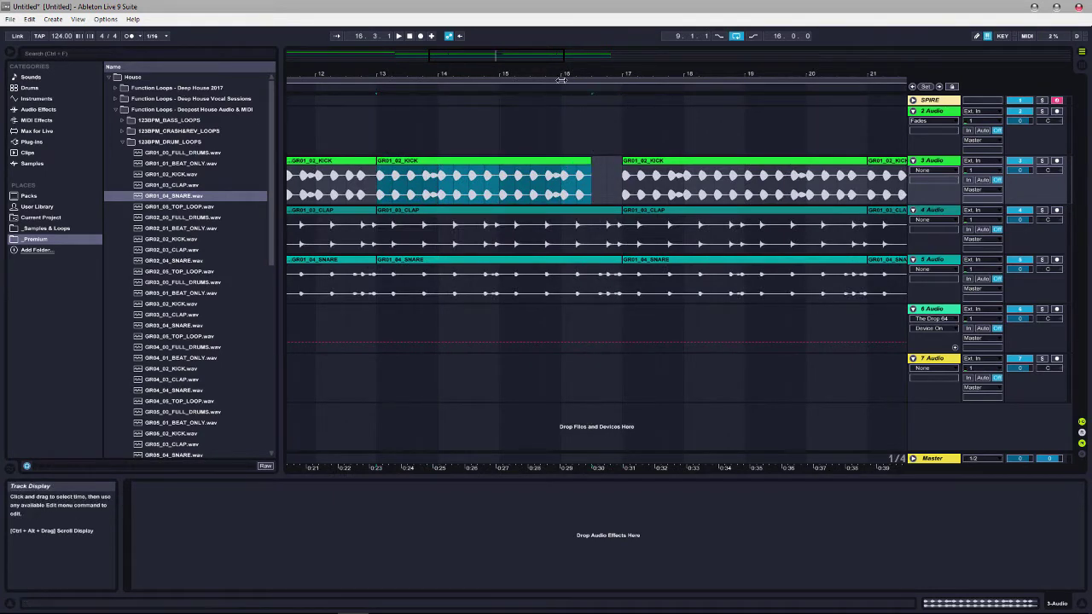
{"action": "left_click_drag", "start_coordinate": [577, 75], "coordinate": [624, 160]}
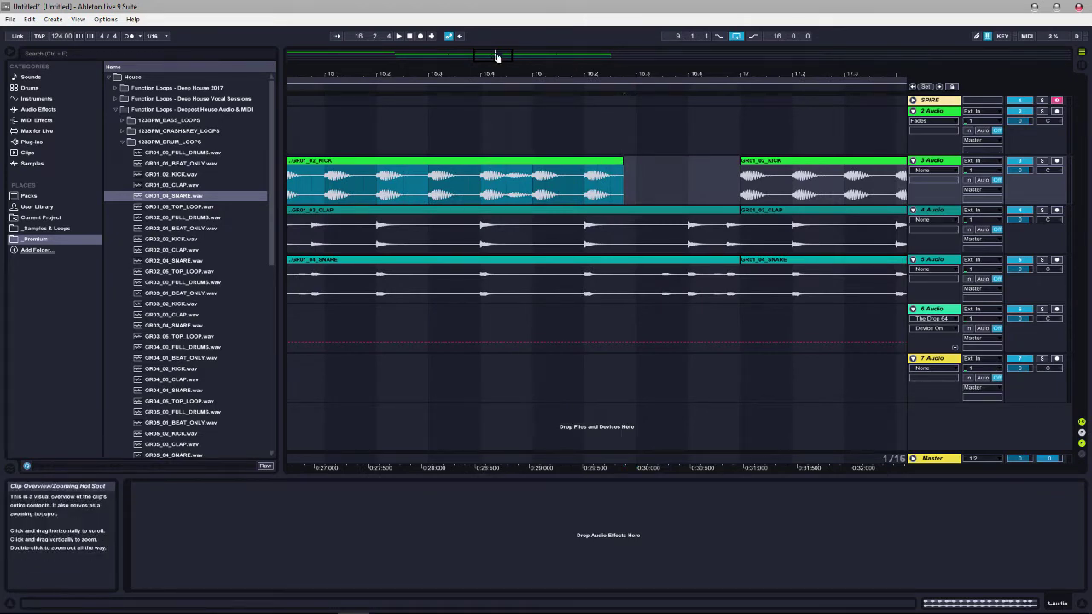
{"action": "left_click_drag", "start_coordinate": [499, 60], "coordinate": [495, 55]}
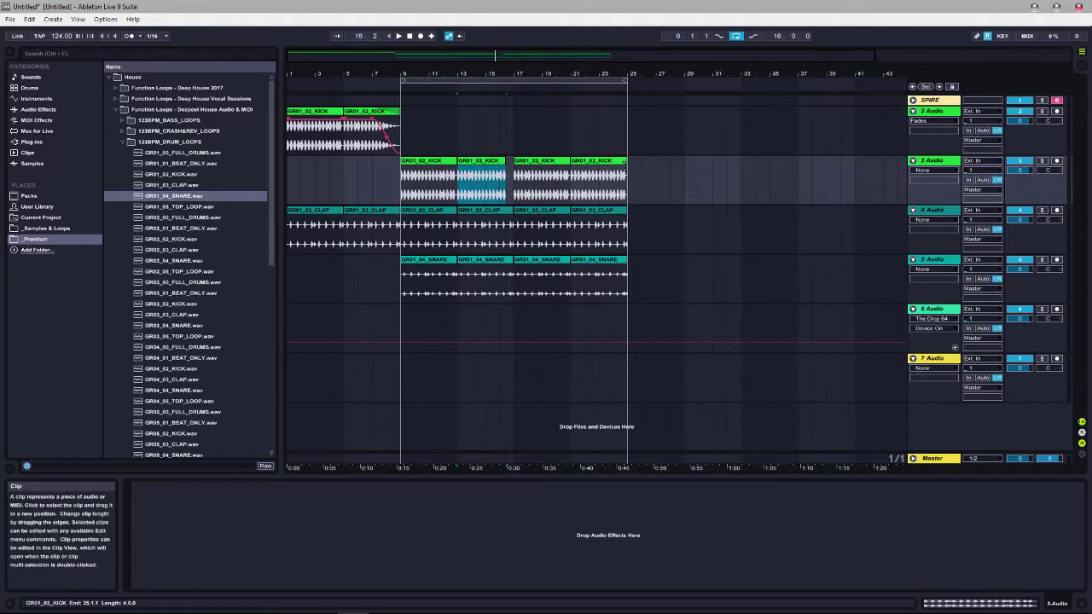
Step: Show fades on track 3's last kick clip and fade out its end up to bar 25
{"action": "left_click", "coordinate": [613, 168]}
{"action": "right_click", "coordinate": [614, 167]}
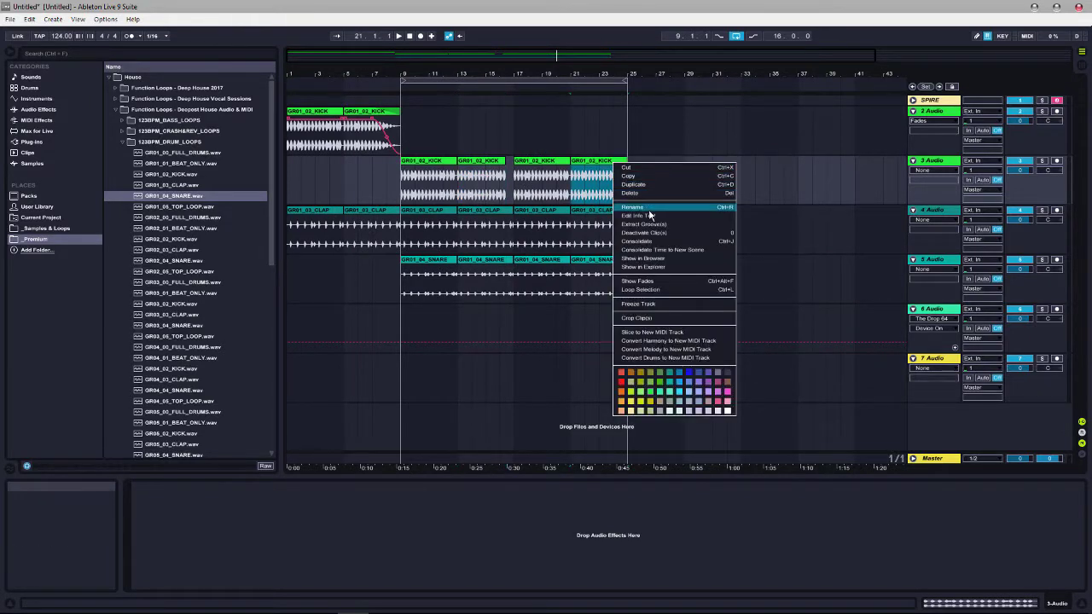
{"action": "left_click", "coordinate": [652, 283]}
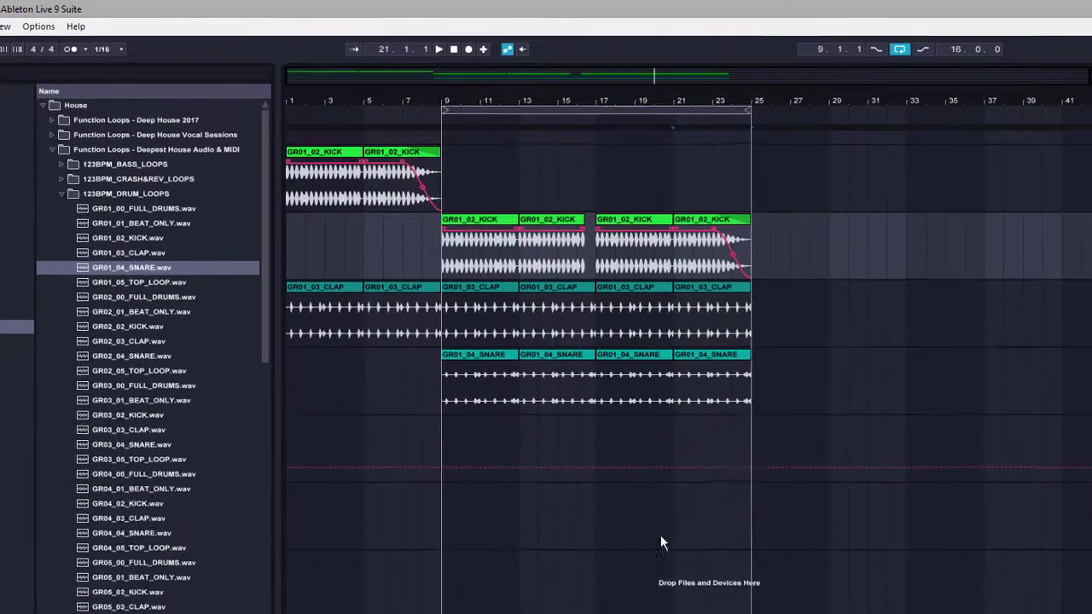
Step: Fill track 6 from bar 1 to bar 25 with GR01_05_TOP_LOOP.wav clips and return the playback position to the start
{"action": "left_click_drag", "start_coordinate": [126, 282], "coordinate": [289, 447]}
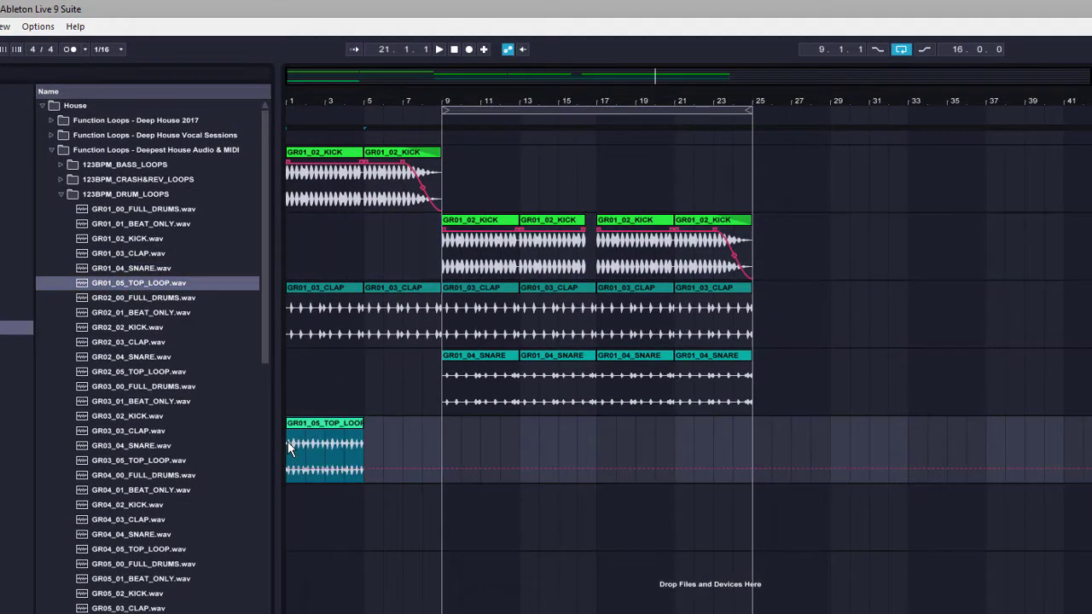
{"action": "key", "text": "ctrl+d"}
{"action": "key", "text": "ctrl+d"}
{"action": "key", "text": "ctrl+d"}
{"action": "key", "text": "ctrl+d"}
{"action": "key", "text": "ctrl+d"}
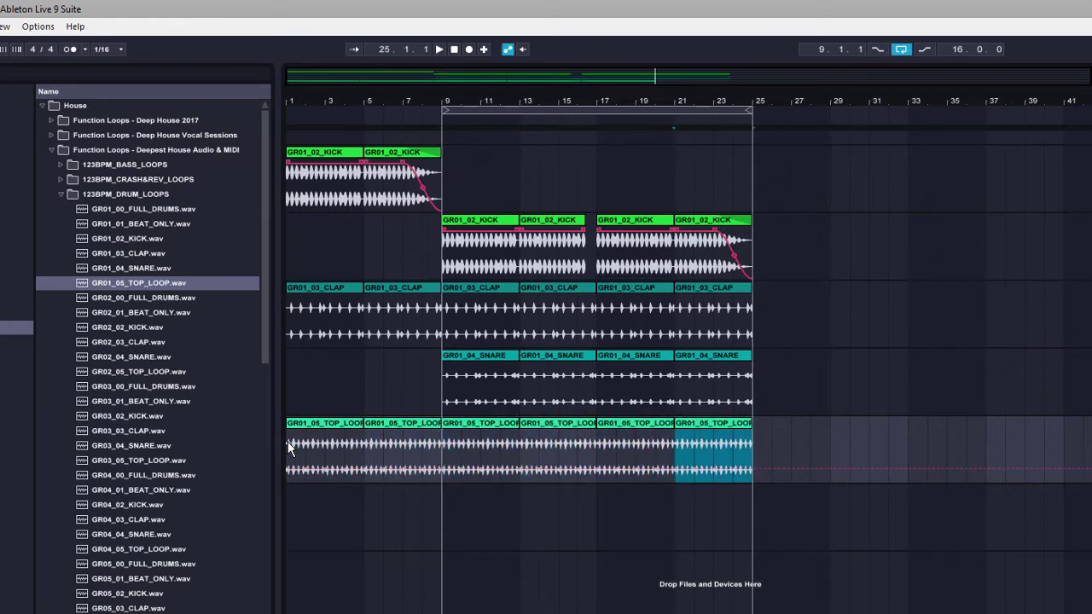
{"action": "left_click", "coordinate": [455, 50]}
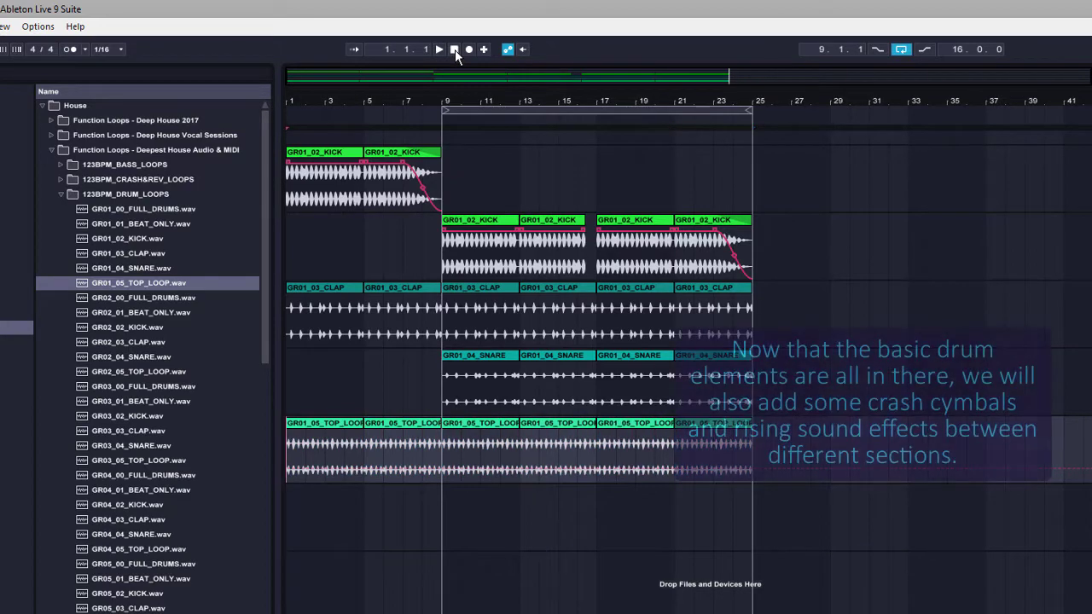
Step: Place GR01_CRASH_CYM.wav from 123BPM_CRASH&REV_LOOPS at bar 17 of track 7 and put a duplicate at bar 25
{"action": "left_click", "coordinate": [64, 194]}
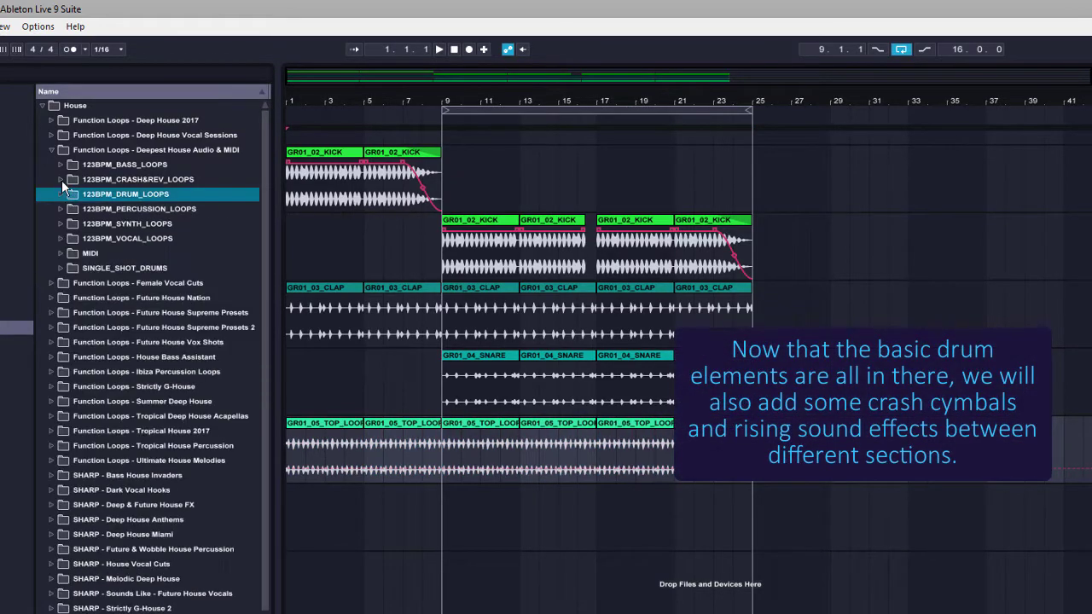
{"action": "left_click", "coordinate": [60, 178]}
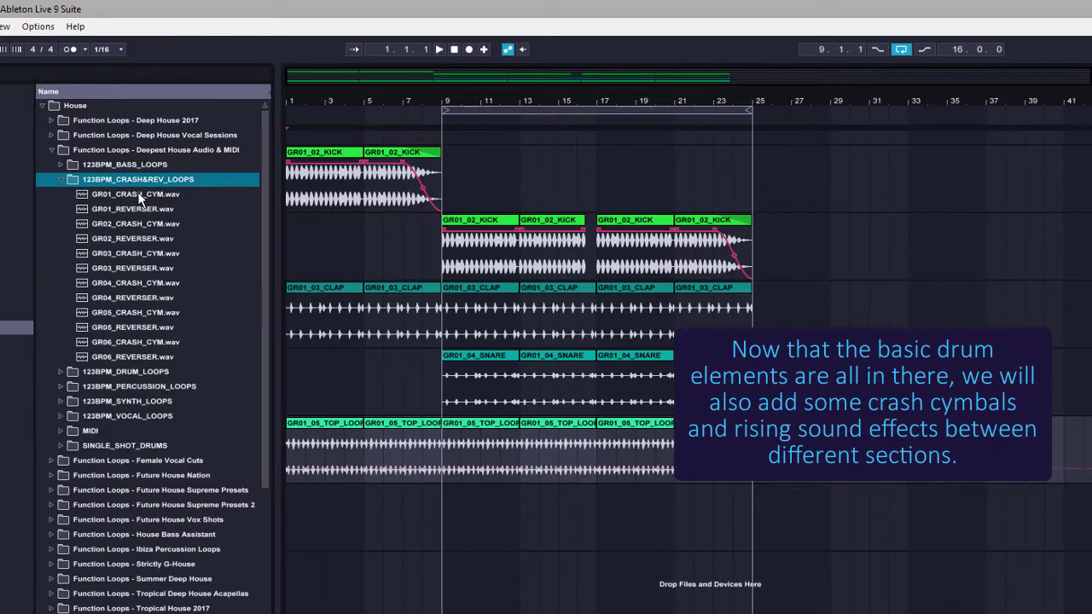
{"action": "left_click_drag", "start_coordinate": [139, 198], "coordinate": [600, 515]}
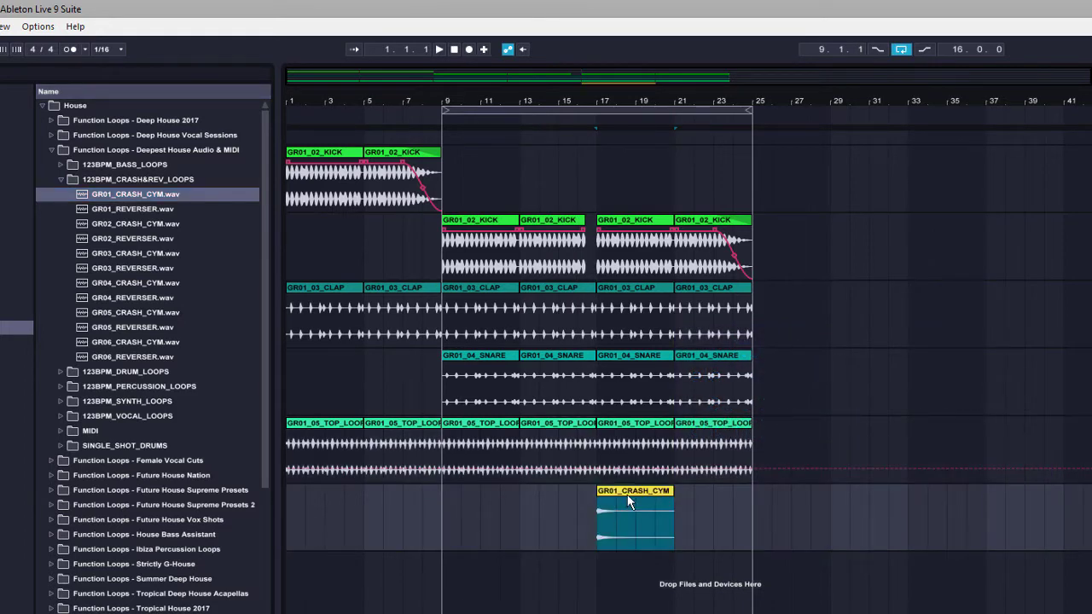
{"action": "key", "text": "ctrl+d"}
{"action": "left_click_drag", "start_coordinate": [688, 490], "coordinate": [766, 489]}
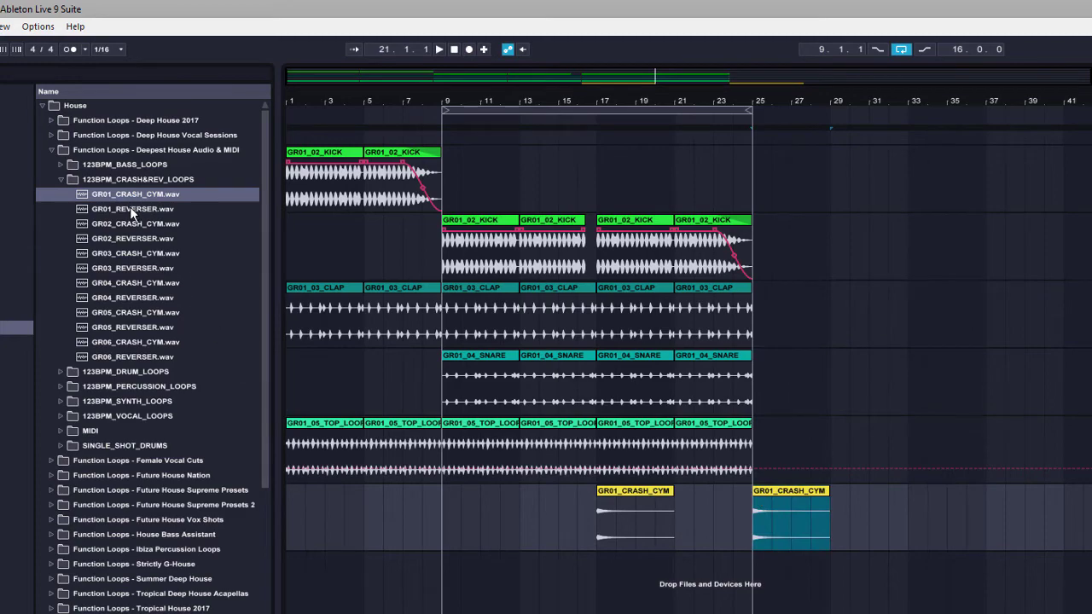
Step: Add GR01_REVERSER.wav on a new audio track at bar 5, with duplicates at bars 13 and 21
{"action": "left_click_drag", "start_coordinate": [133, 209], "coordinate": [369, 590]}
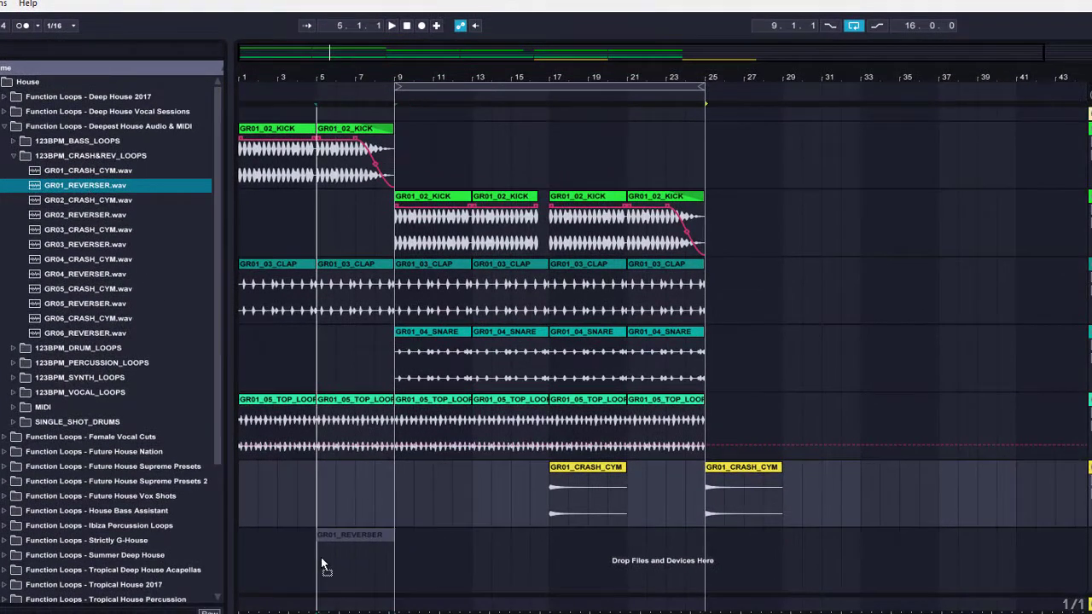
{"action": "left_click_drag", "start_coordinate": [321, 557], "coordinate": [321, 557]}
{"action": "key", "text": "d"}
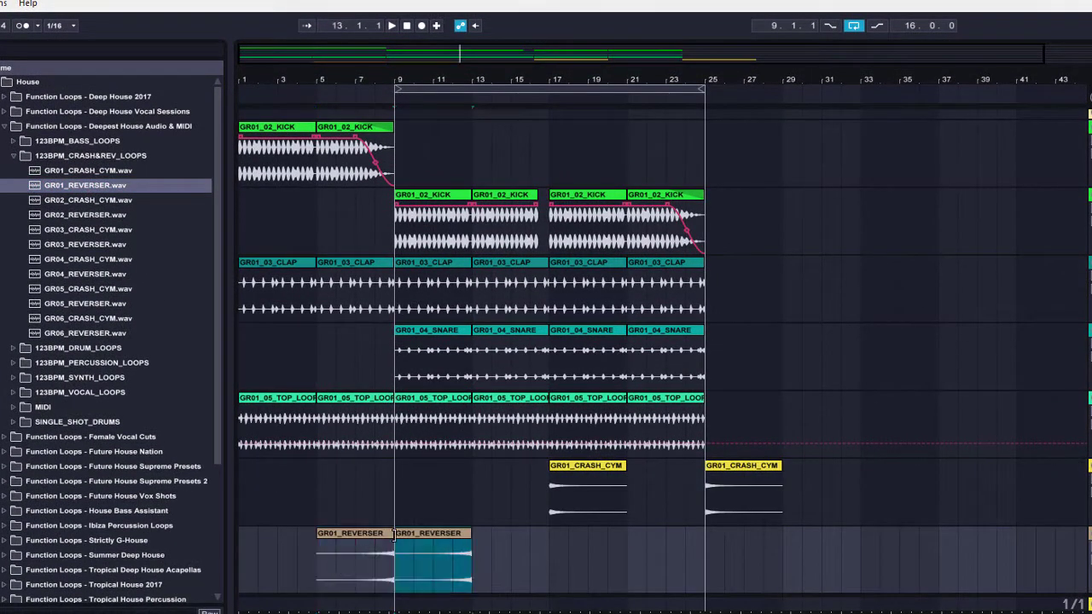
{"action": "left_click_drag", "start_coordinate": [418, 536], "coordinate": [498, 541]}
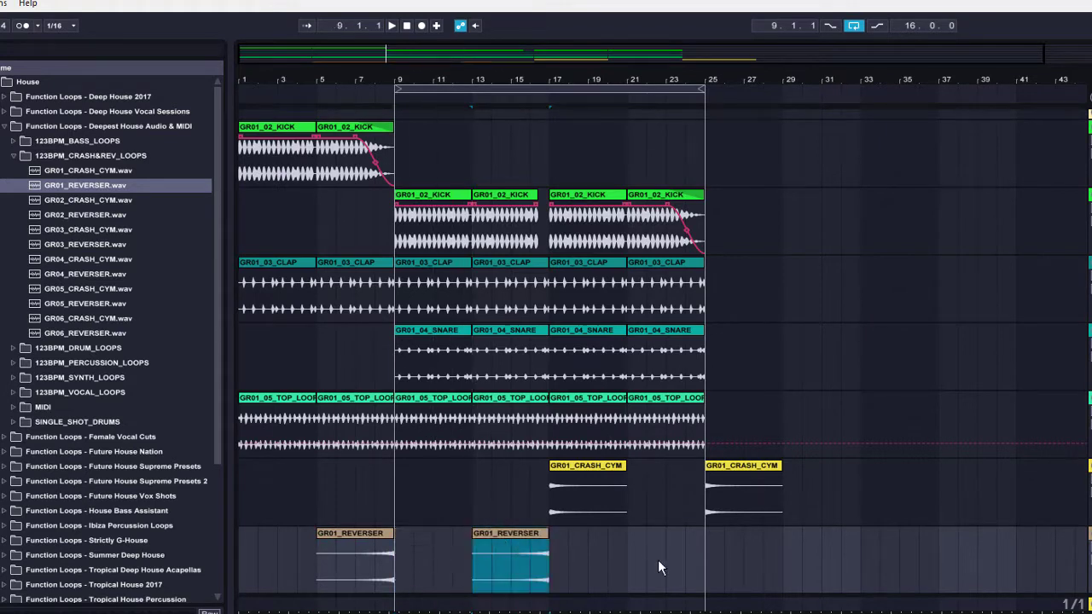
{"action": "key", "text": "d"}
{"action": "left_click_drag", "start_coordinate": [590, 531], "coordinate": [672, 534]}
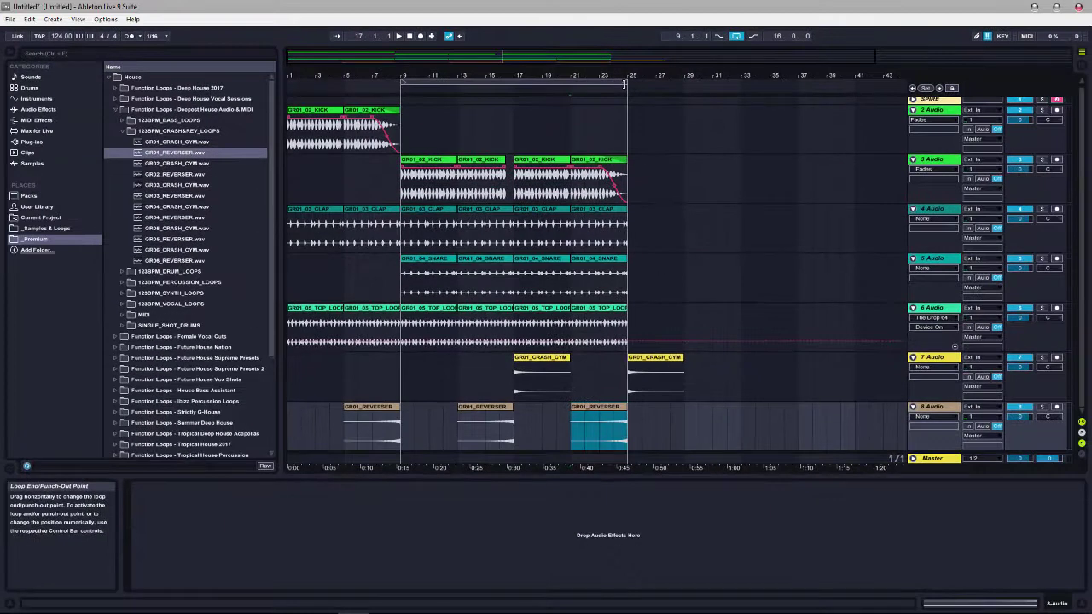
Step: Set the loop region to span bars 1 to 29 and play the arrangement from the start
{"action": "left_click", "coordinate": [704, 90]}
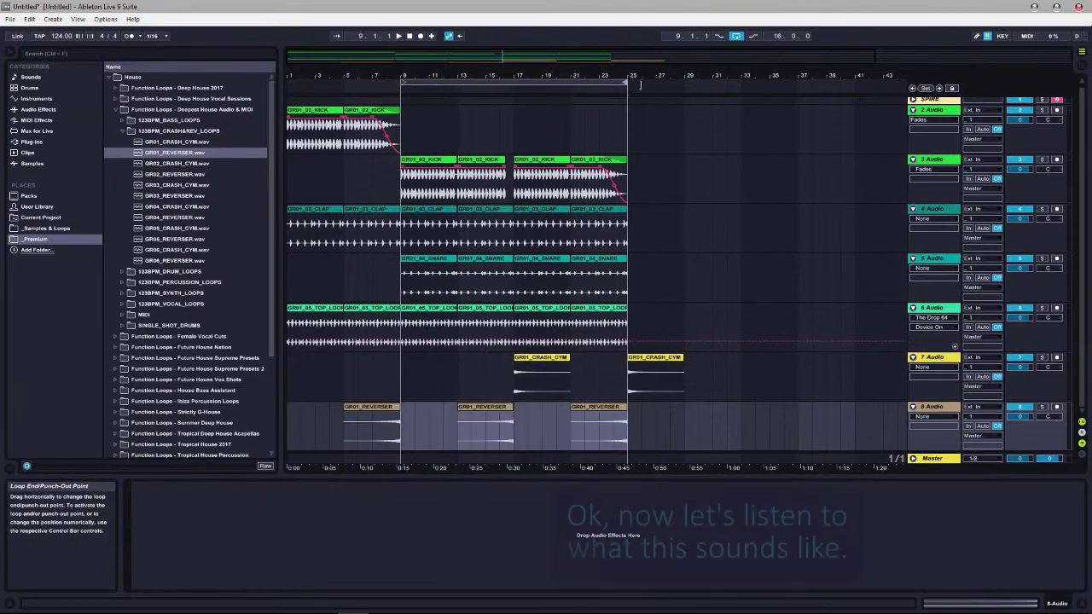
{"action": "left_click_drag", "start_coordinate": [640, 84], "coordinate": [697, 84]}
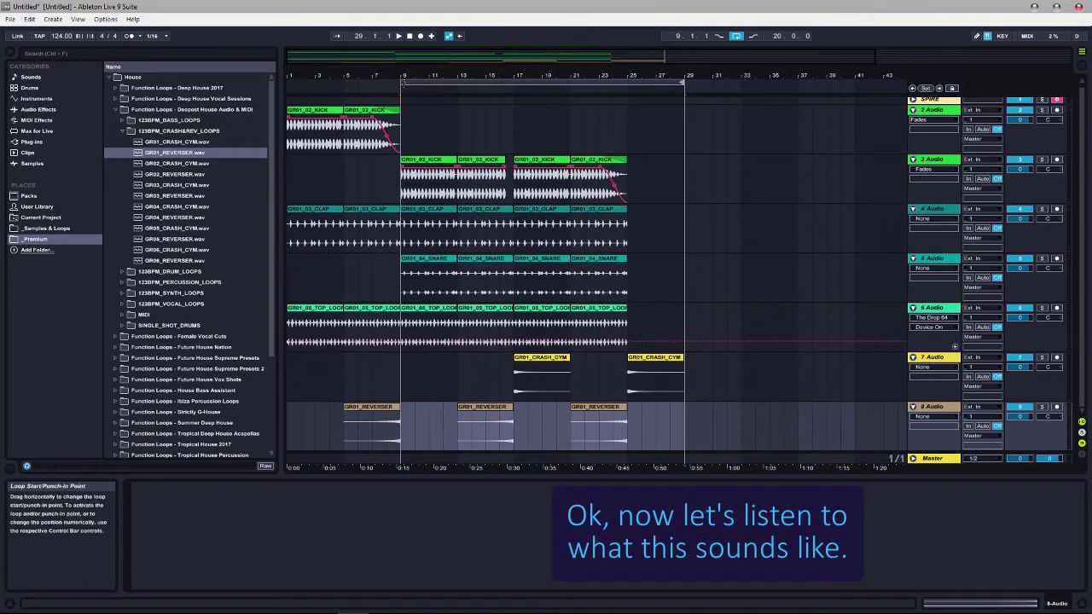
{"action": "left_click_drag", "start_coordinate": [401, 82], "coordinate": [290, 82]}
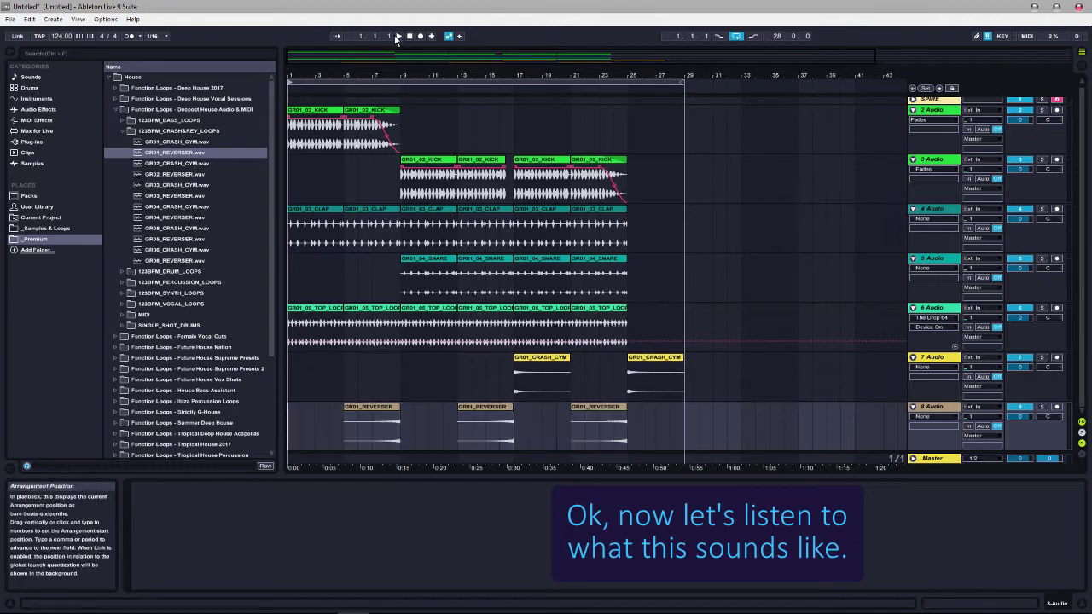
{"action": "left_click", "coordinate": [398, 37]}
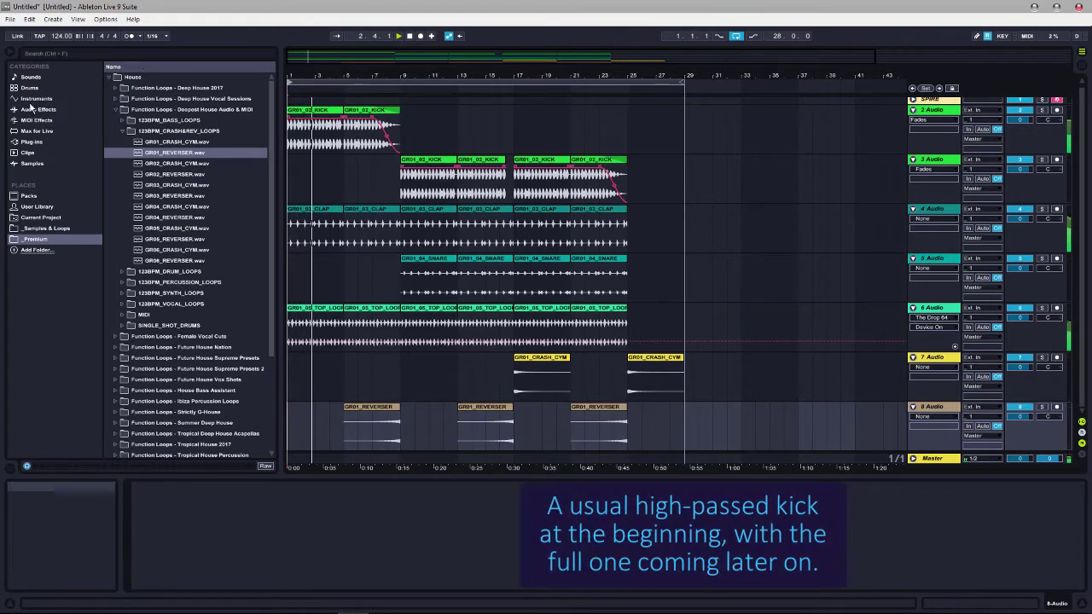
Step: Collapse the 123BPM_CRASH&REV_LOOPS folder and the Deepest House Audio & MIDI pack in the browser
{"action": "left_click", "coordinate": [124, 130]}
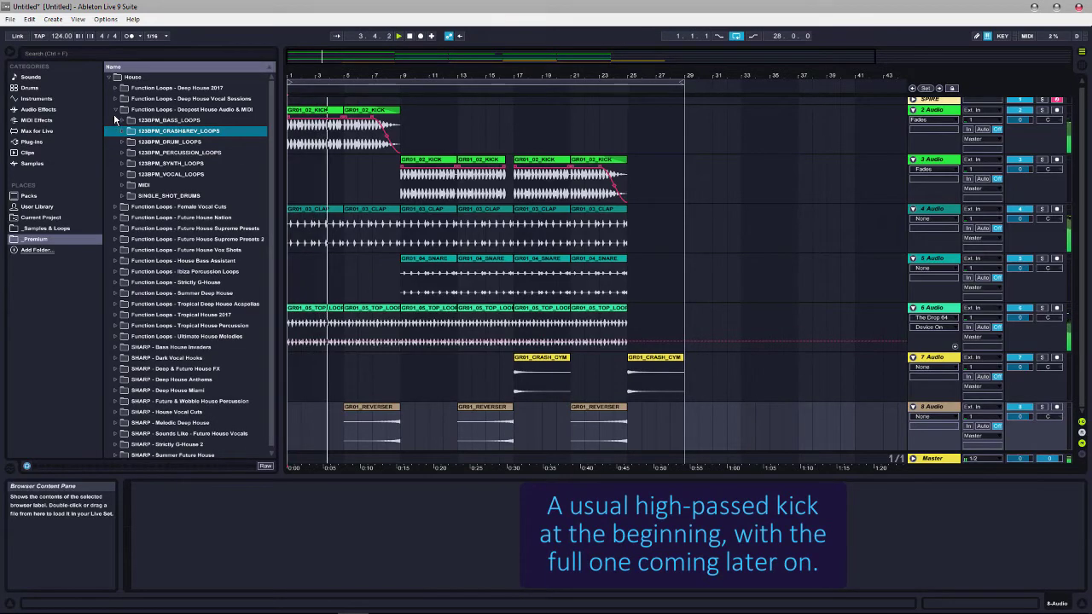
{"action": "left_click", "coordinate": [116, 111]}
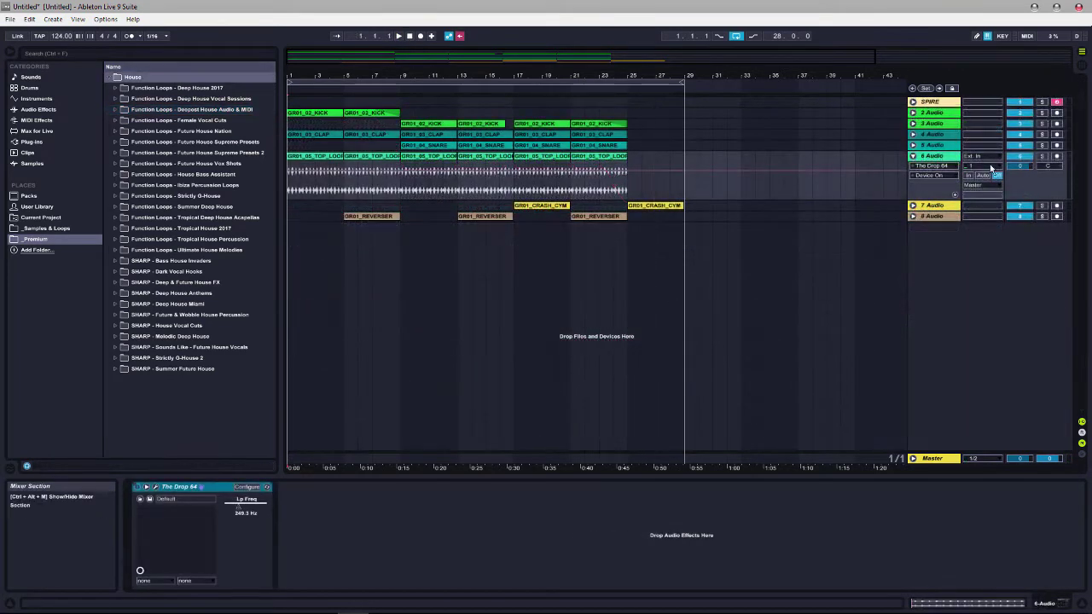
Step: Automate The Drop's Lp Freq on the top loop to rise from about 533 Hz at bar 1 to 5.694 kHz at bar 9, then play
{"action": "left_click", "coordinate": [201, 487]}
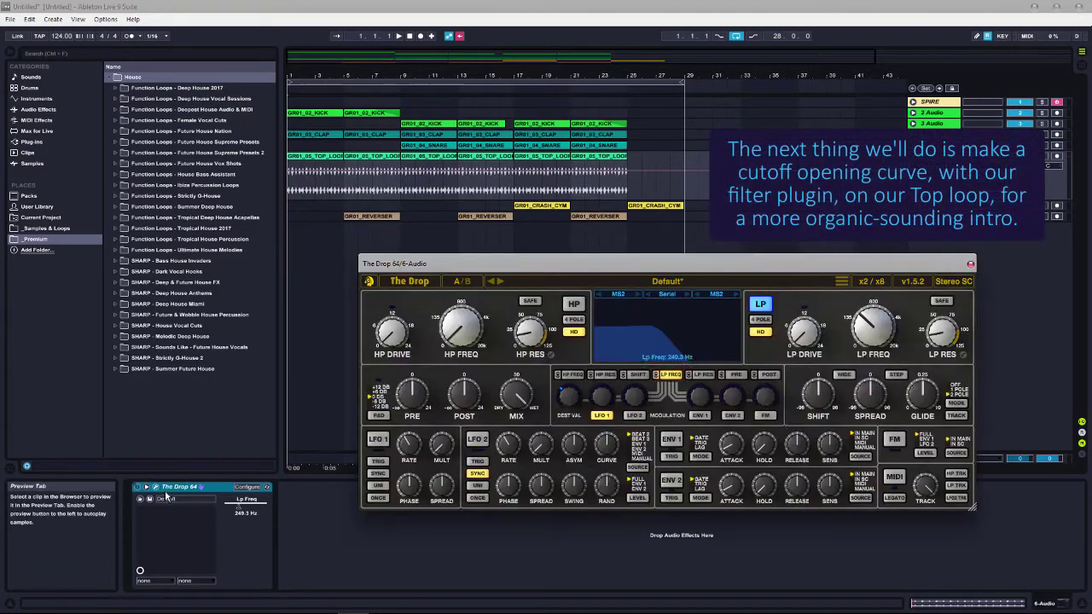
{"action": "left_click", "coordinate": [404, 171]}
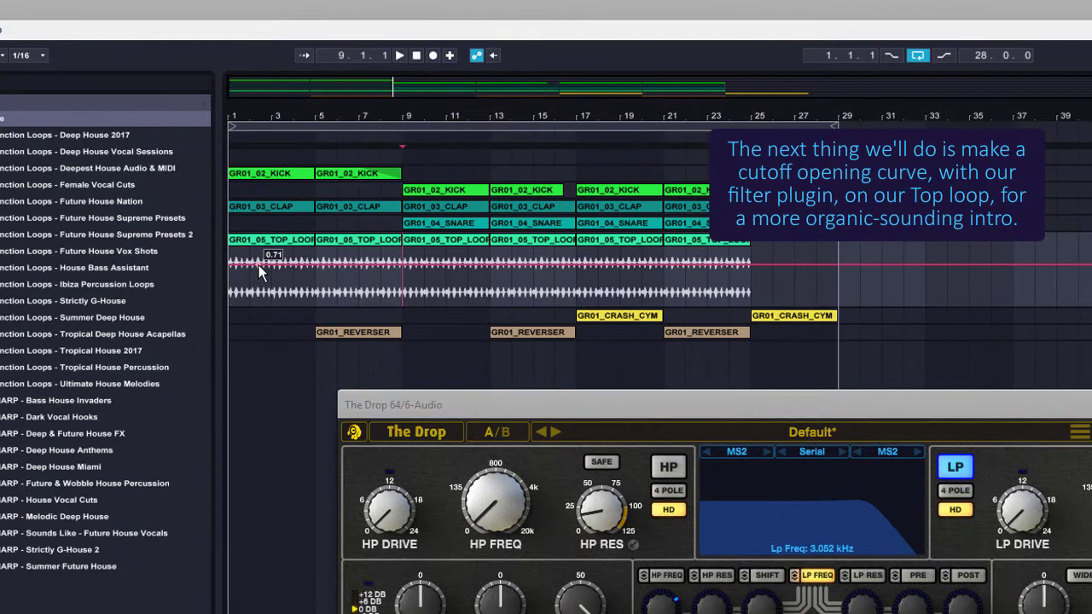
{"action": "left_click_drag", "start_coordinate": [261, 271], "coordinate": [260, 292]}
{"action": "left_click_drag", "start_coordinate": [396, 292], "coordinate": [403, 259]}
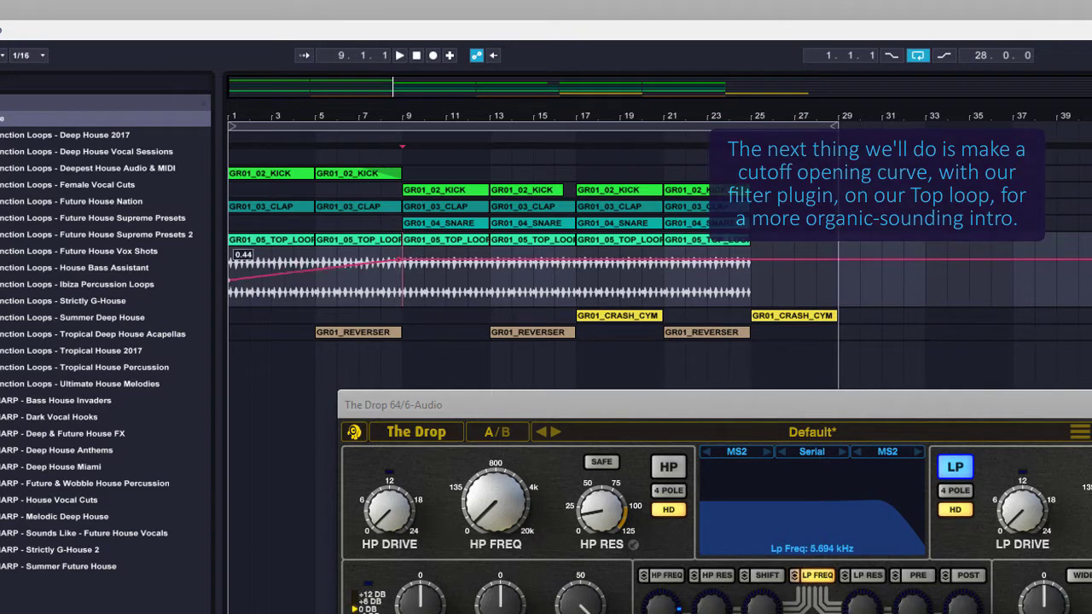
{"action": "left_click", "coordinate": [416, 56]}
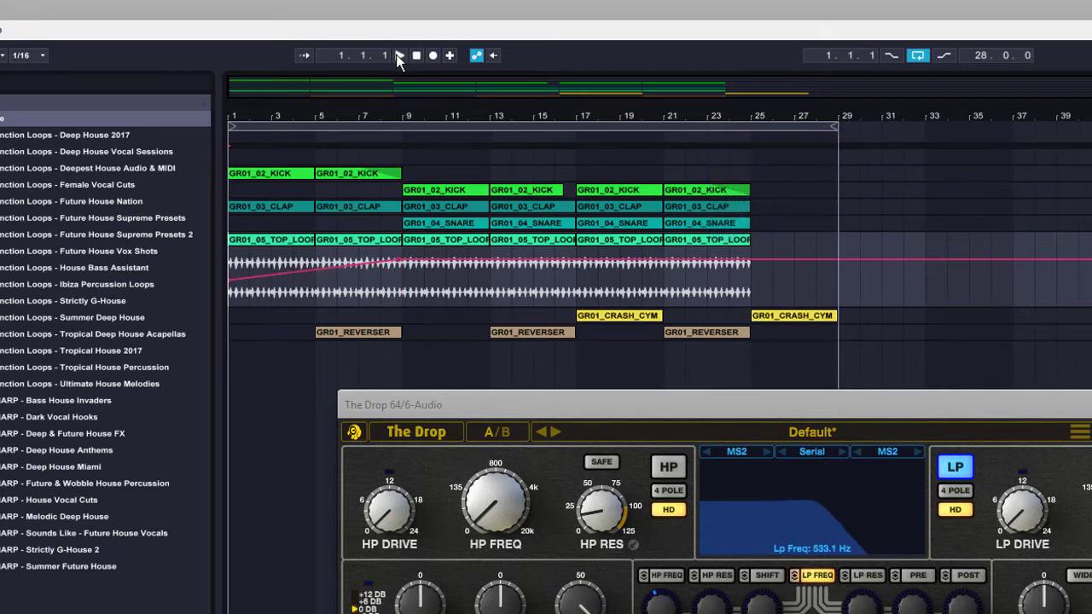
{"action": "left_click", "coordinate": [399, 56]}
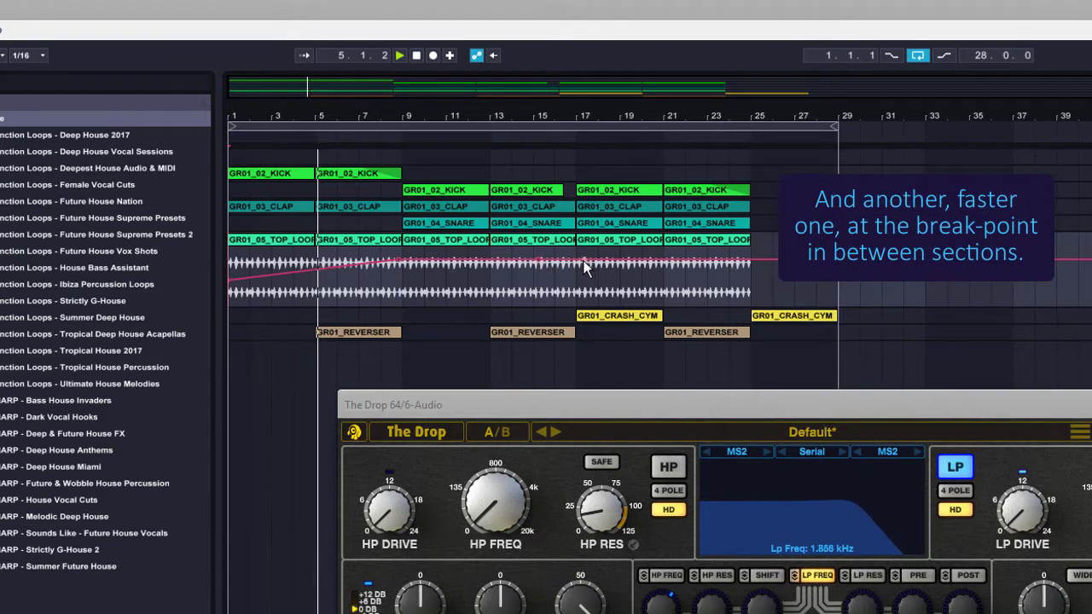
Step: Draw a quick Lp Freq dip on the top loop from about bar 15, snapping back up at bar 17, and close the filter plugin
{"action": "left_click_drag", "start_coordinate": [561, 259], "coordinate": [575, 298]}
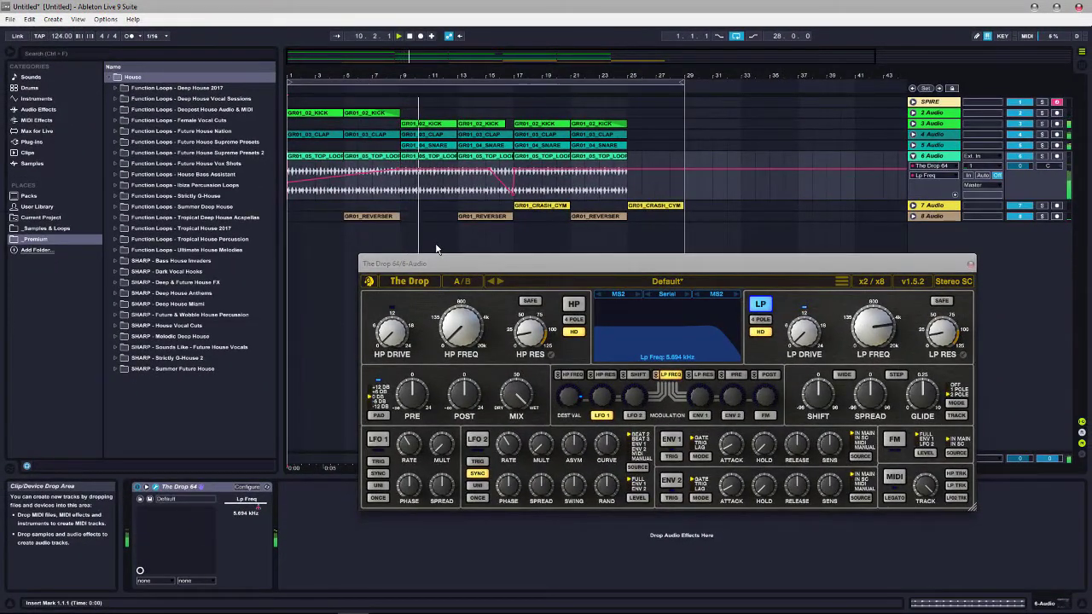
{"action": "left_click", "coordinate": [970, 266]}
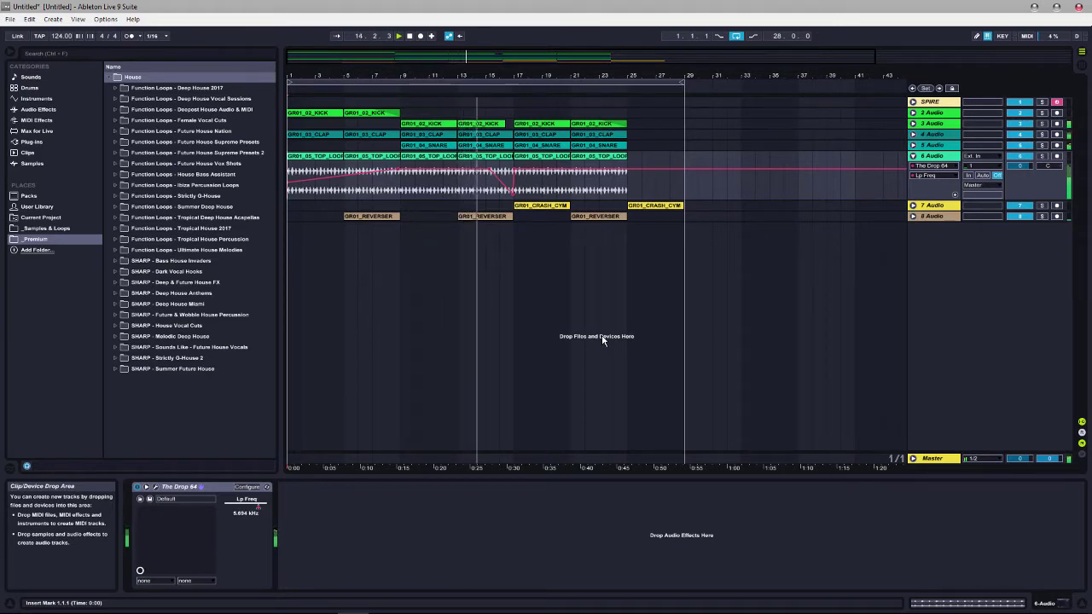
{"action": "left_click", "coordinate": [388, 36]}
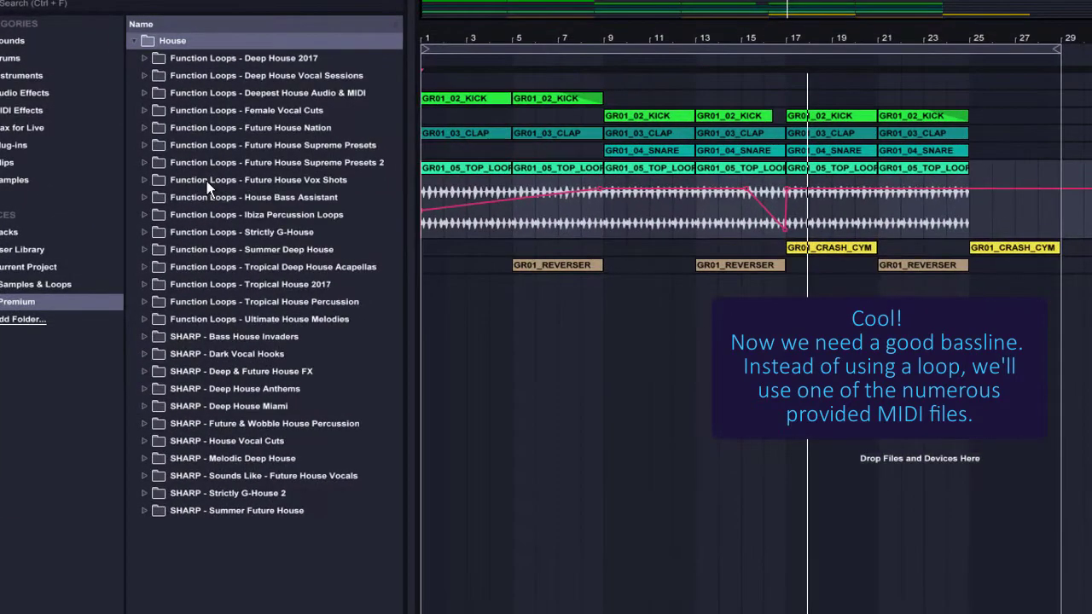
Step: Place Main Bass A.mid from Deep House 2017's FL_KIT_03 on the SPIRE track at bar 1, repeat it to bar 25, and unfold the track
{"action": "left_click", "coordinate": [146, 58]}
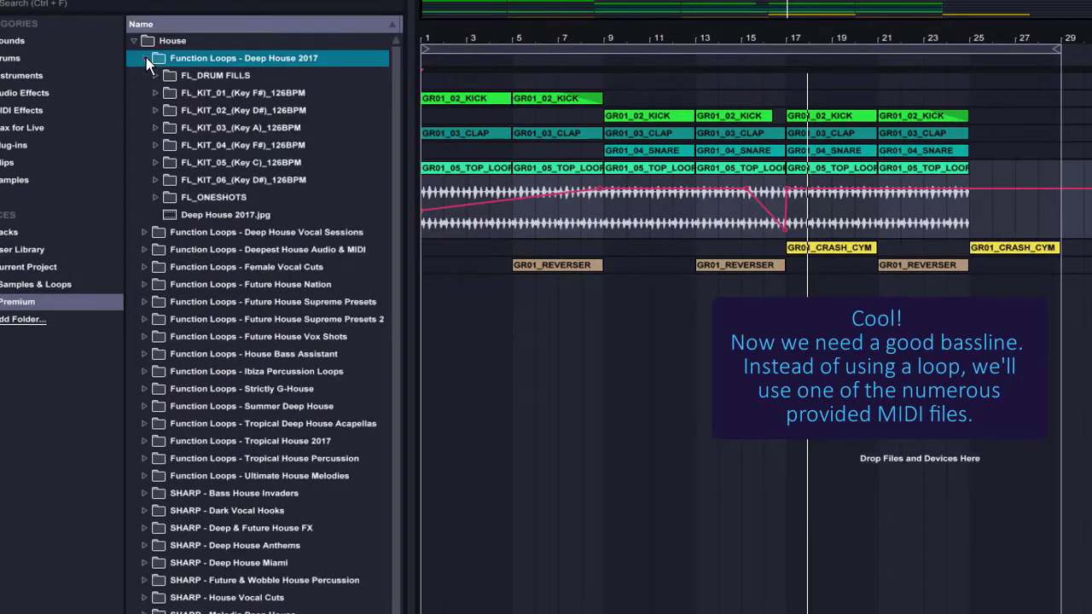
{"action": "left_click", "coordinate": [157, 128]}
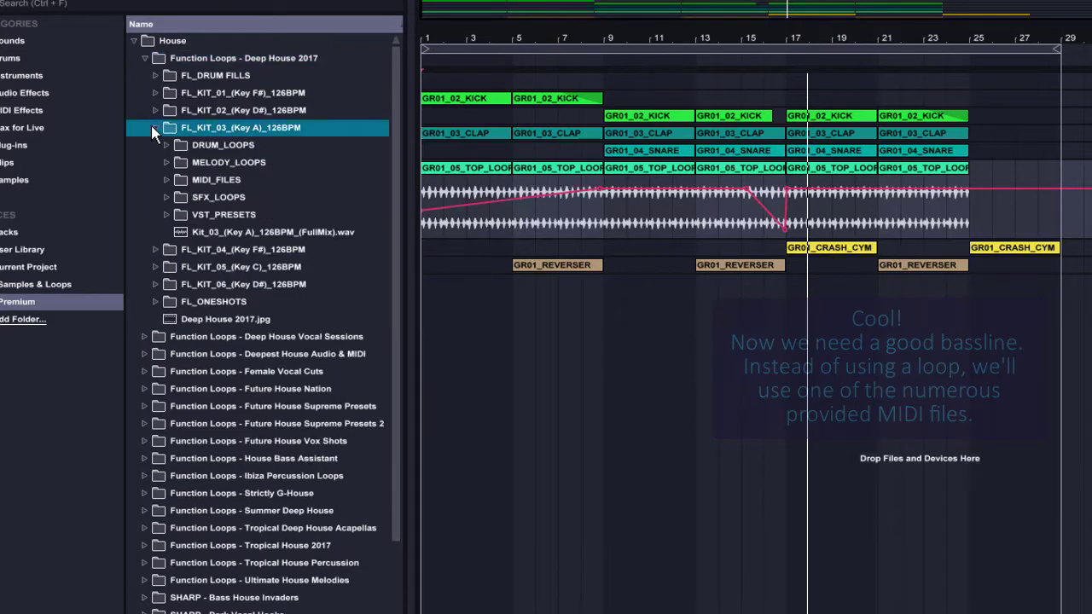
{"action": "left_click", "coordinate": [166, 181]}
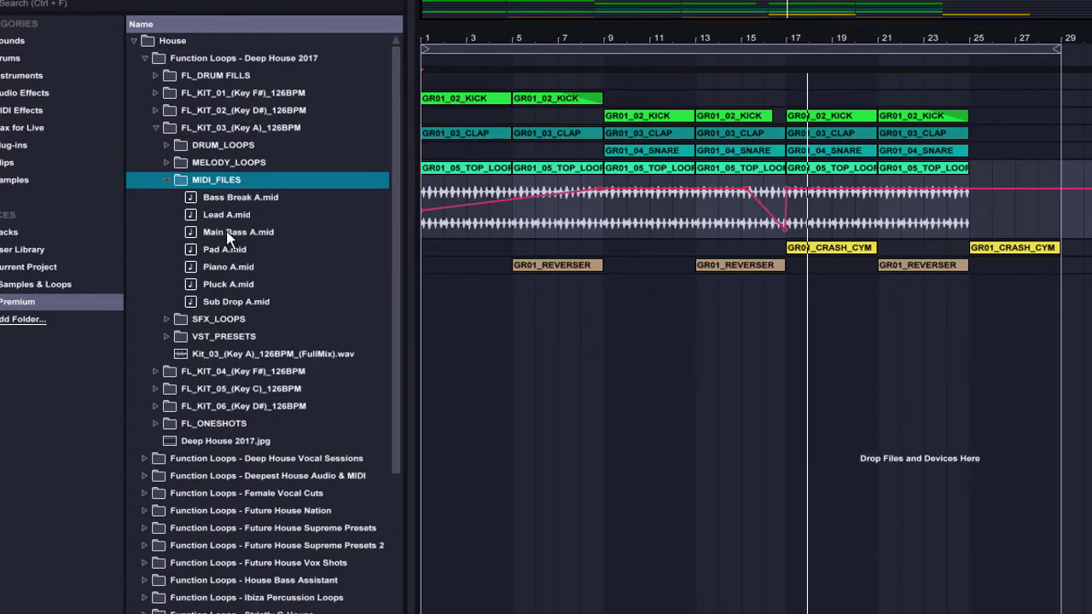
{"action": "left_click_drag", "start_coordinate": [228, 235], "coordinate": [459, 81]}
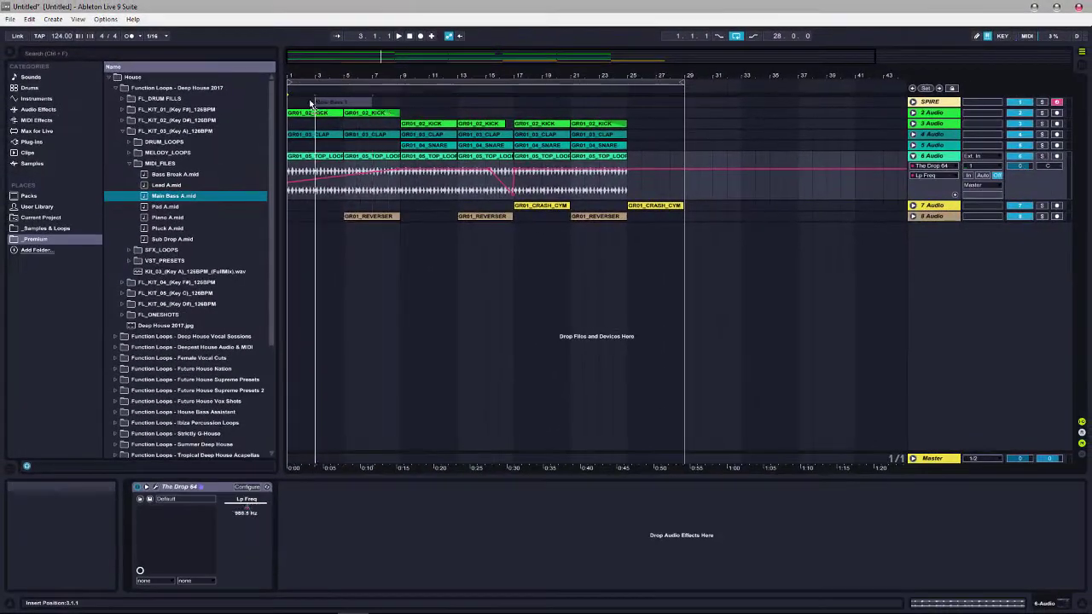
{"action": "left_click_drag", "start_coordinate": [312, 104], "coordinate": [295, 103]}
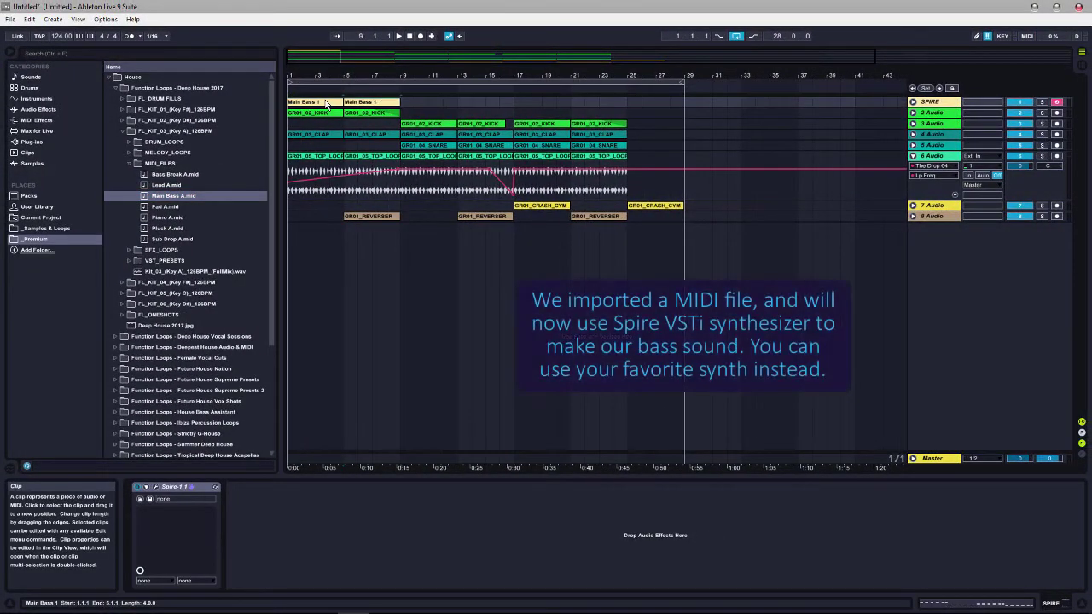
{"action": "left_click", "coordinate": [913, 102]}
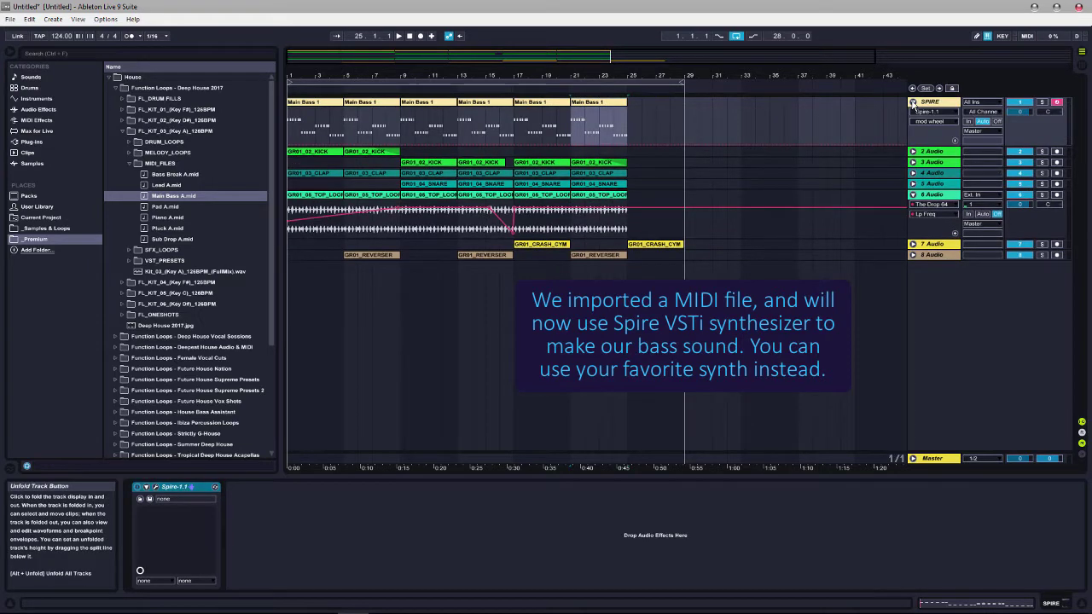
Step: Import the bank Function Loops - House Bass Assistant.sbf into Spire and load its BA Just House preset
{"action": "left_click", "coordinate": [156, 487]}
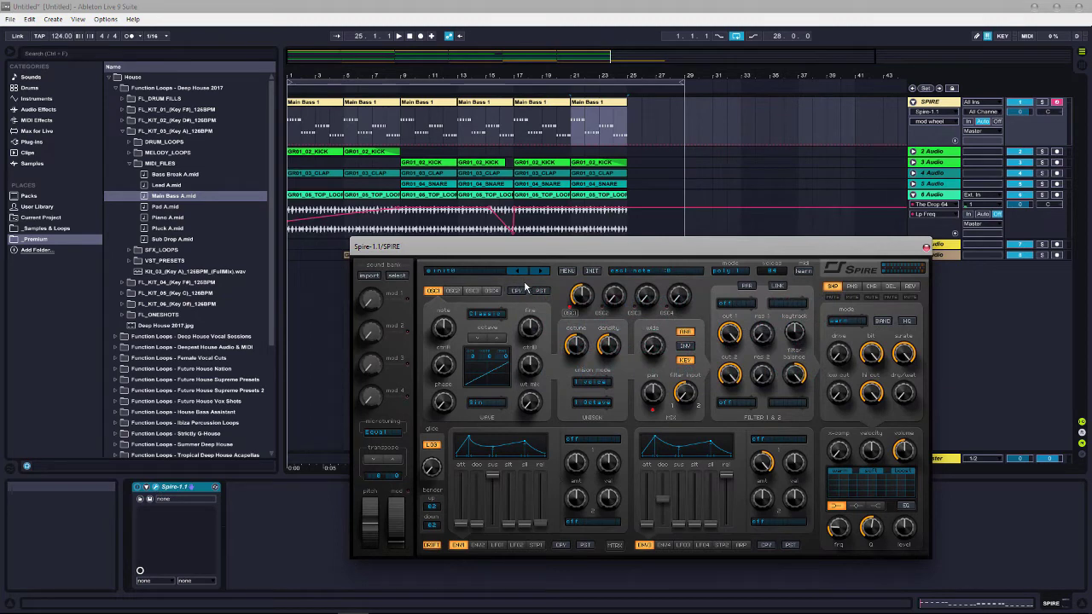
{"action": "left_click", "coordinate": [368, 275]}
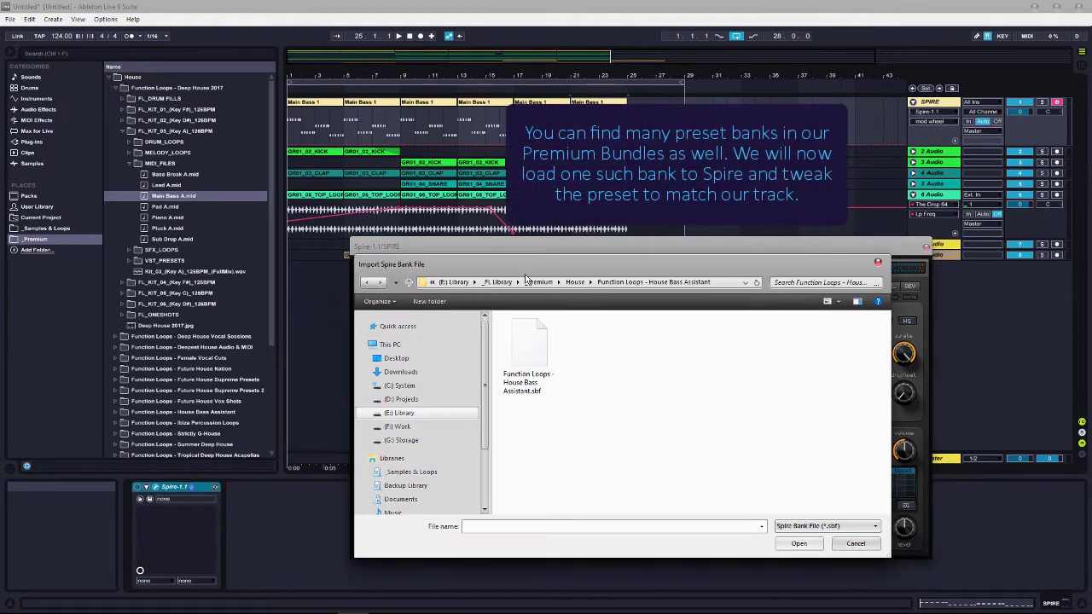
{"action": "double_click", "coordinate": [535, 351]}
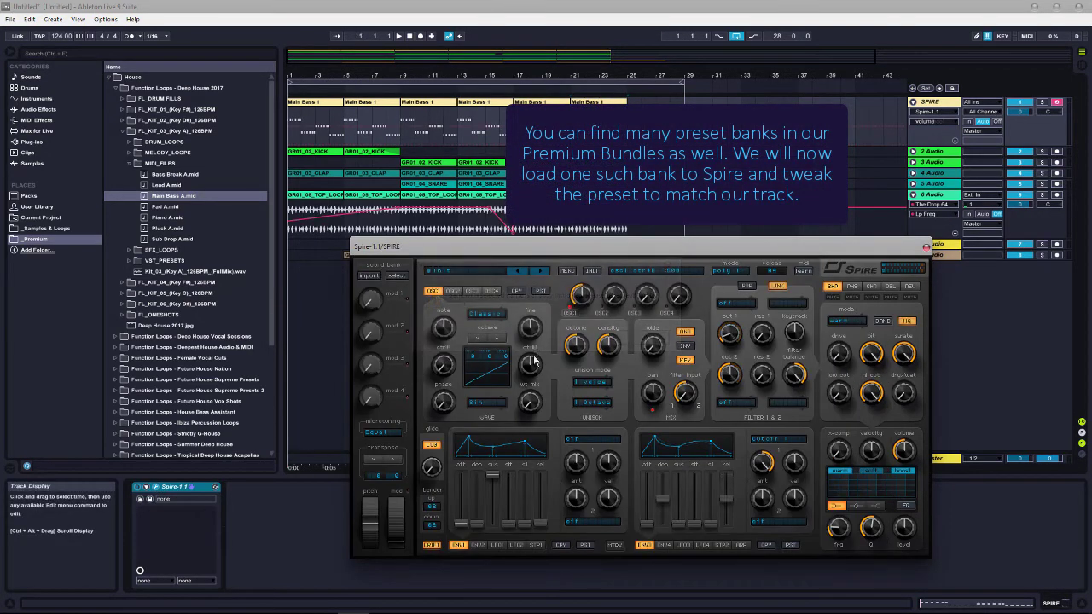
{"action": "left_click", "coordinate": [570, 271]}
{"action": "mouse_move", "coordinate": [575, 286]}
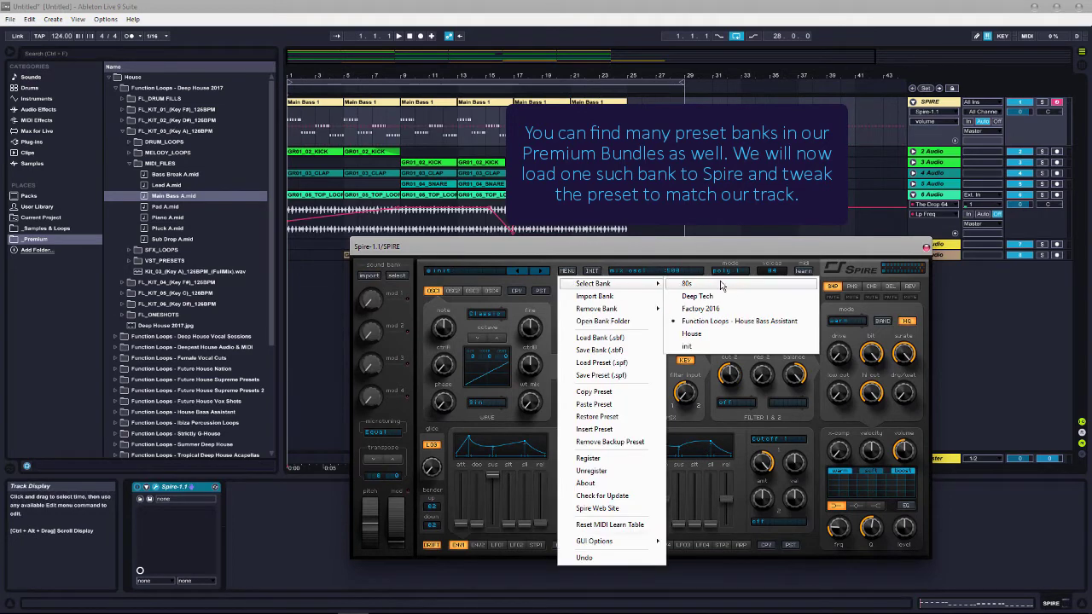
{"action": "left_click", "coordinate": [689, 323]}
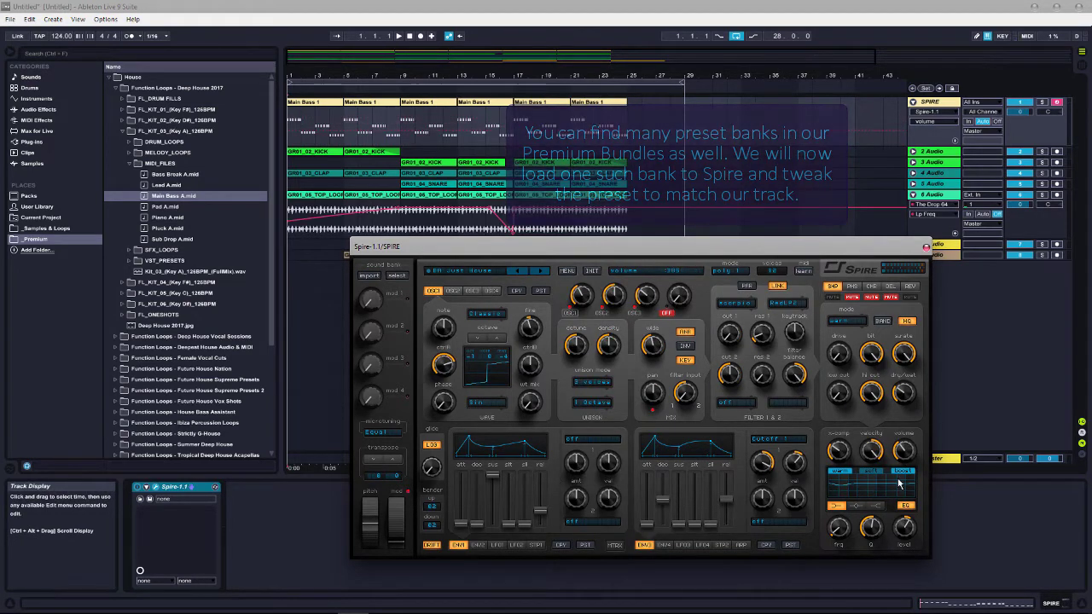
Step: Adjust Spire's ENV3 amount on Cutoff 1 and try moving the mod wheel during playback of the arrangement
{"action": "left_click", "coordinate": [401, 37]}
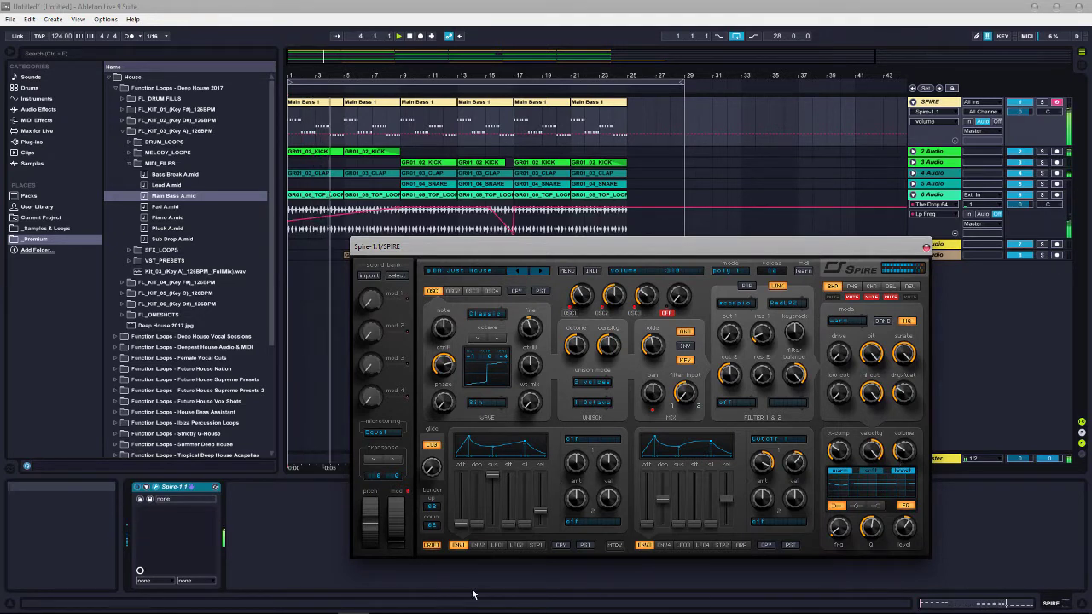
{"action": "left_click", "coordinate": [758, 471]}
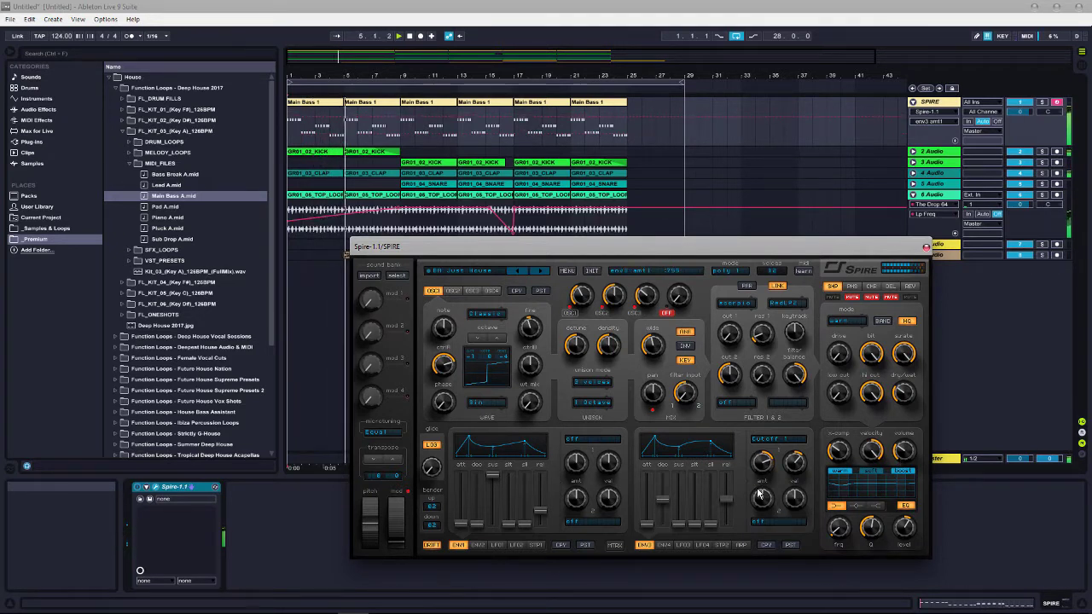
{"action": "left_click_drag", "start_coordinate": [761, 485], "coordinate": [761, 482]}
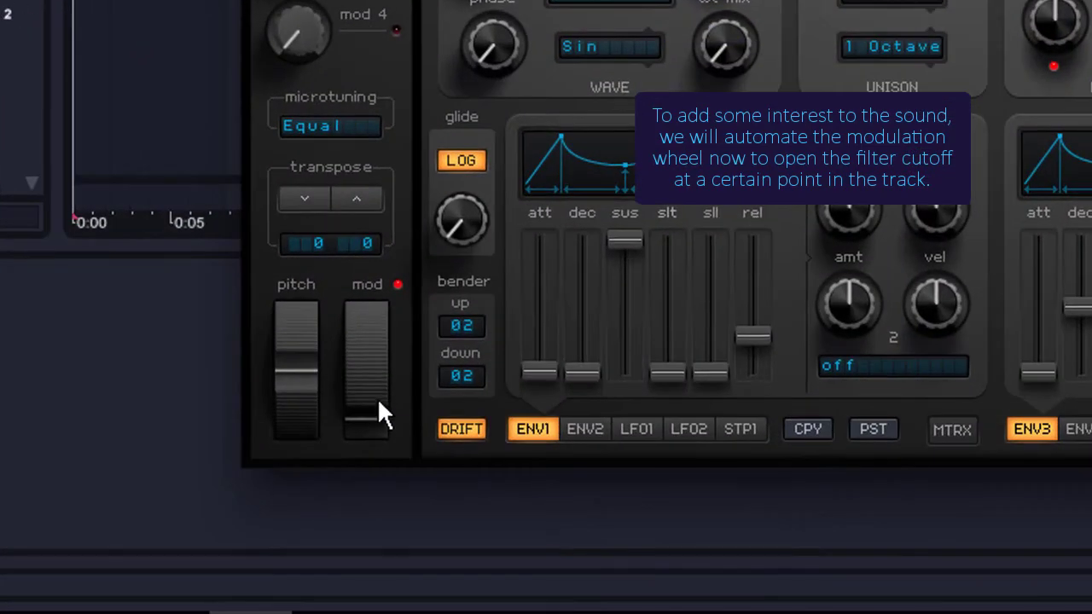
{"action": "mouse_move", "coordinate": [378, 401]}
{"action": "left_mouse_down"}
{"action": "mouse_move", "coordinate": [410, 208]}
{"action": "mouse_move", "coordinate": [401, 404]}
{"action": "left_mouse_up"}
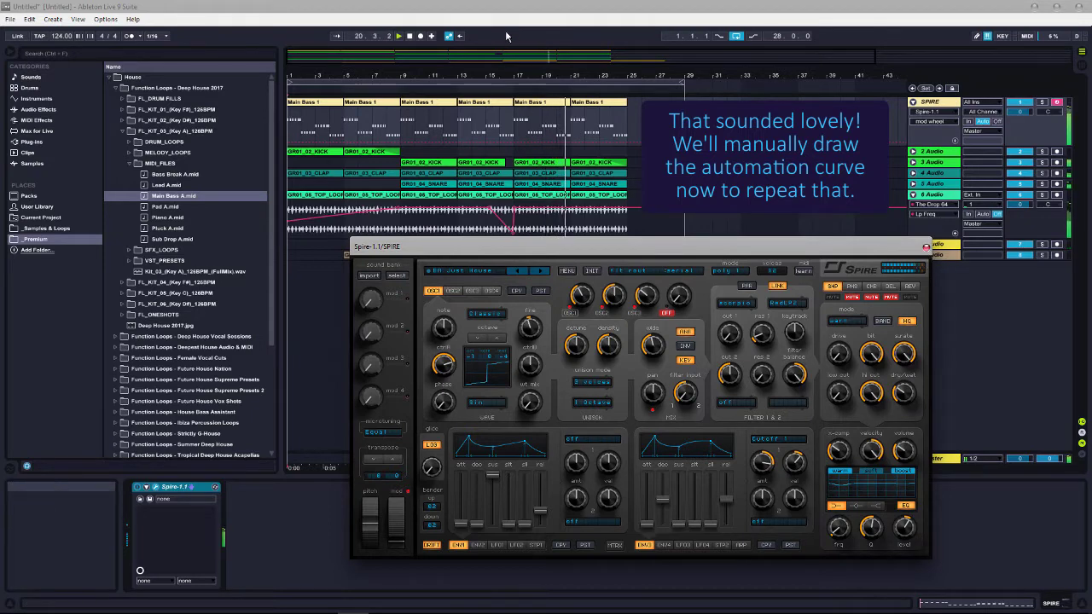
{"action": "key", "text": "space"}
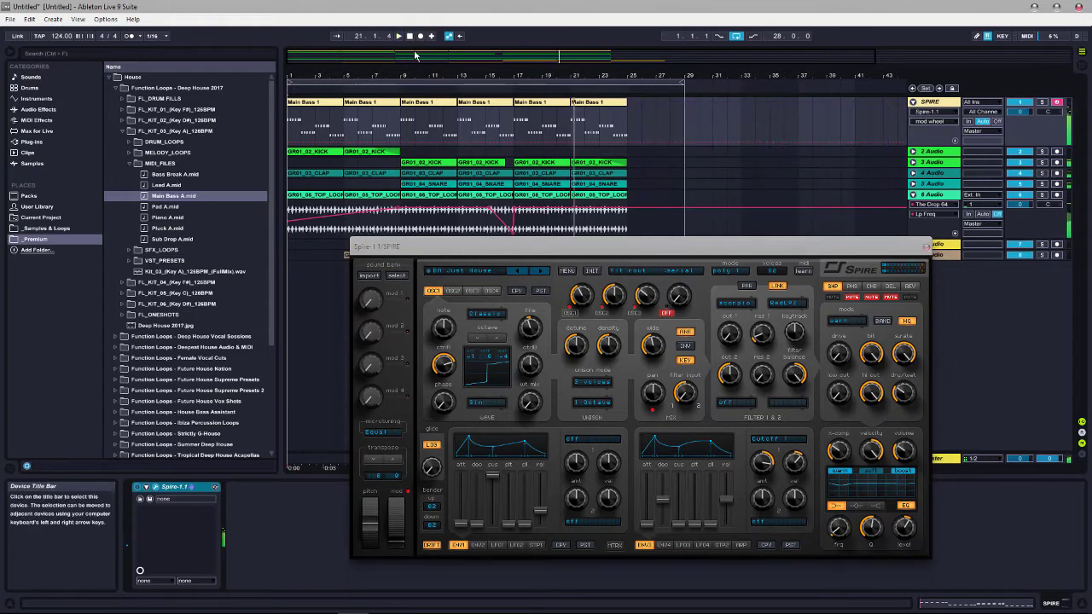
Step: Draw mod wheel automation on the SPIRE track that rises from bar 13 to bar 17 and drops straight back at bar 17
{"action": "left_click", "coordinate": [513, 144]}
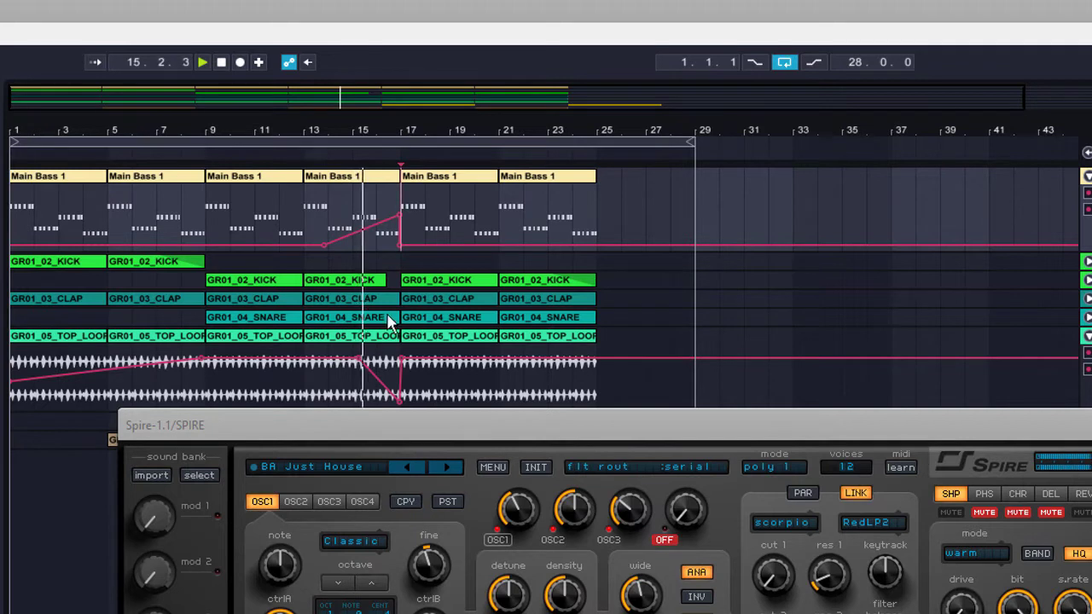
{"action": "left_click_drag", "start_coordinate": [400, 216], "coordinate": [400, 203]}
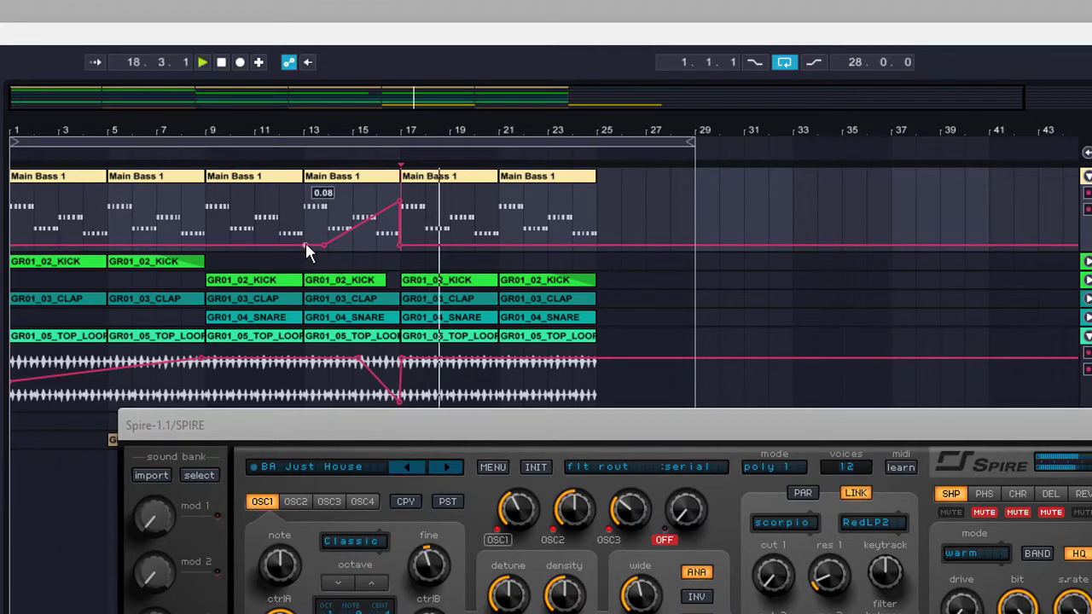
{"action": "left_click", "coordinate": [321, 226]}
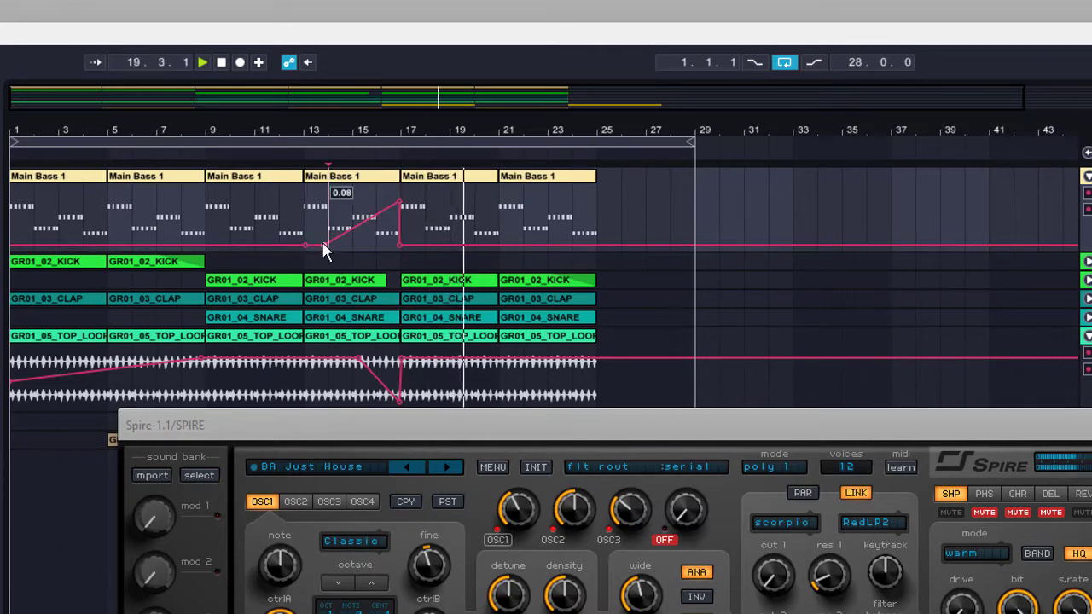
{"action": "left_click", "coordinate": [324, 245]}
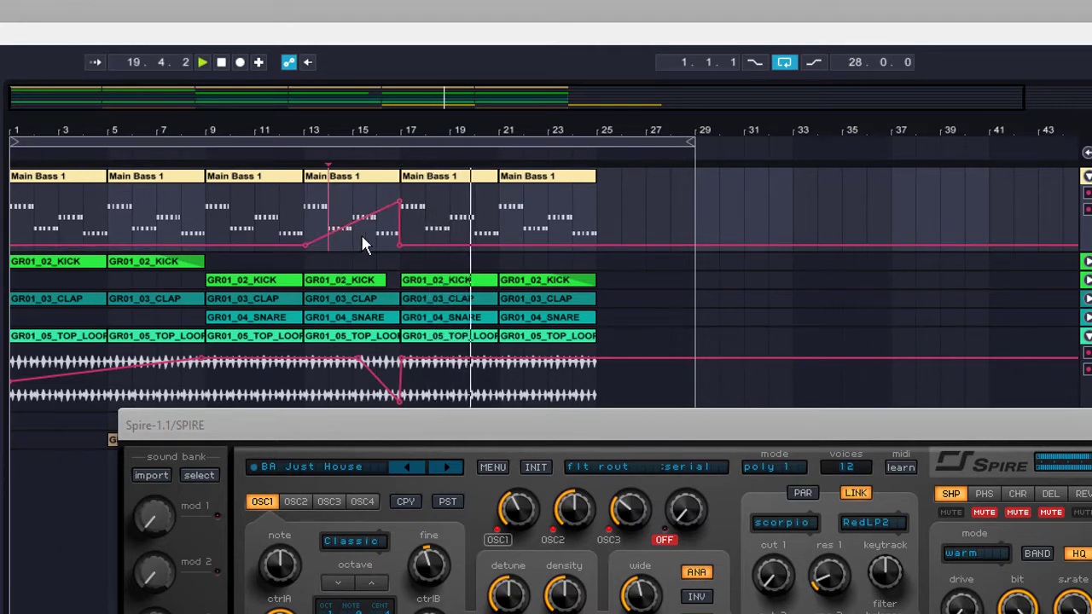
Step: Play the arrangement to hear the bass automation, closing the Spire window before stopping playback
{"action": "left_click", "coordinate": [221, 62]}
{"action": "left_click", "coordinate": [299, 155]}
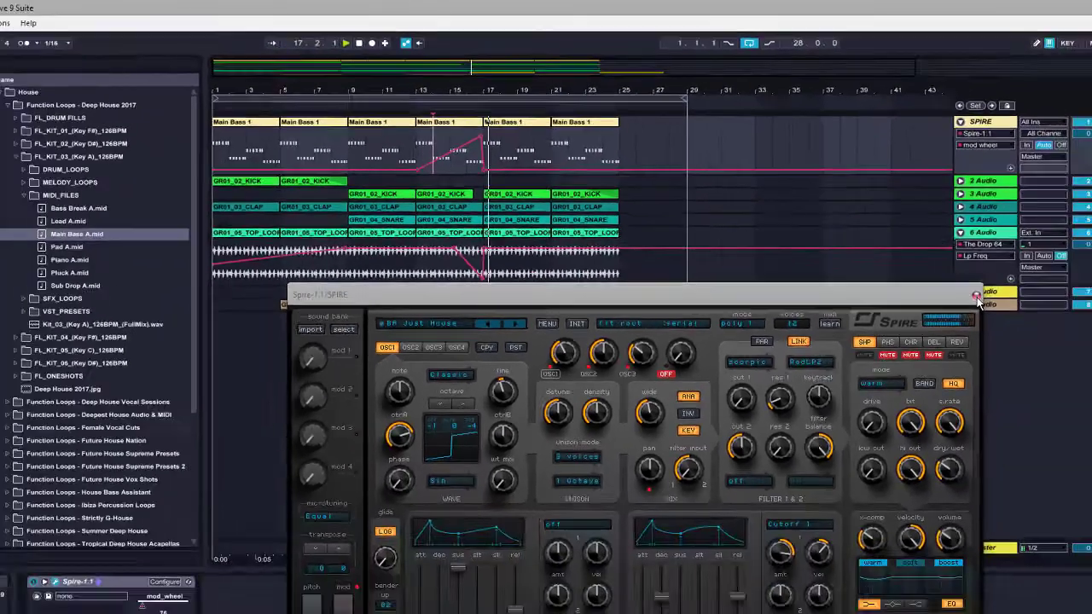
{"action": "left_click", "coordinate": [977, 297]}
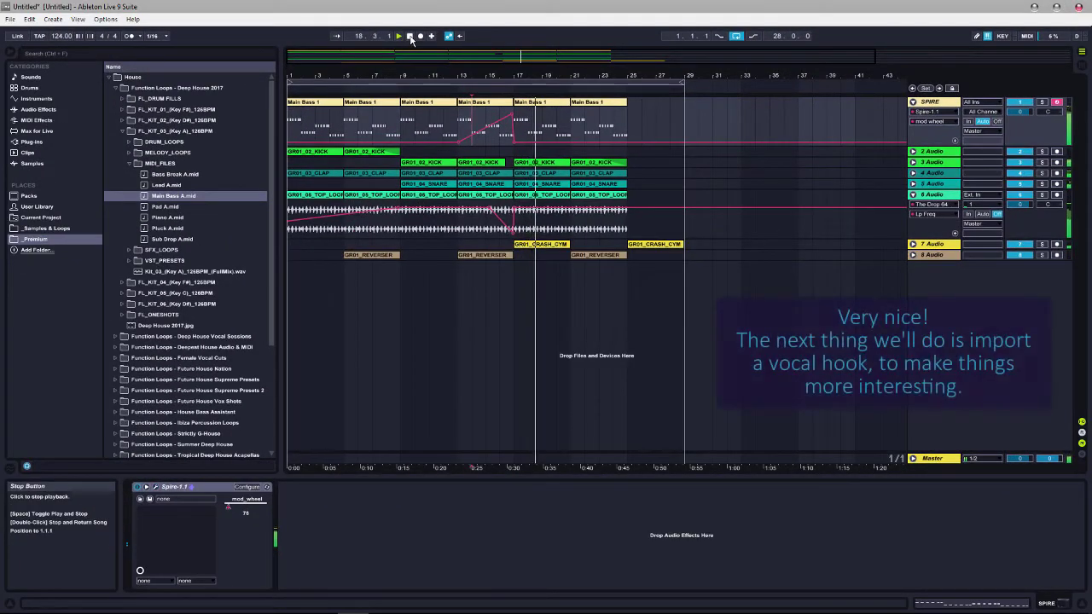
{"action": "left_click", "coordinate": [415, 37]}
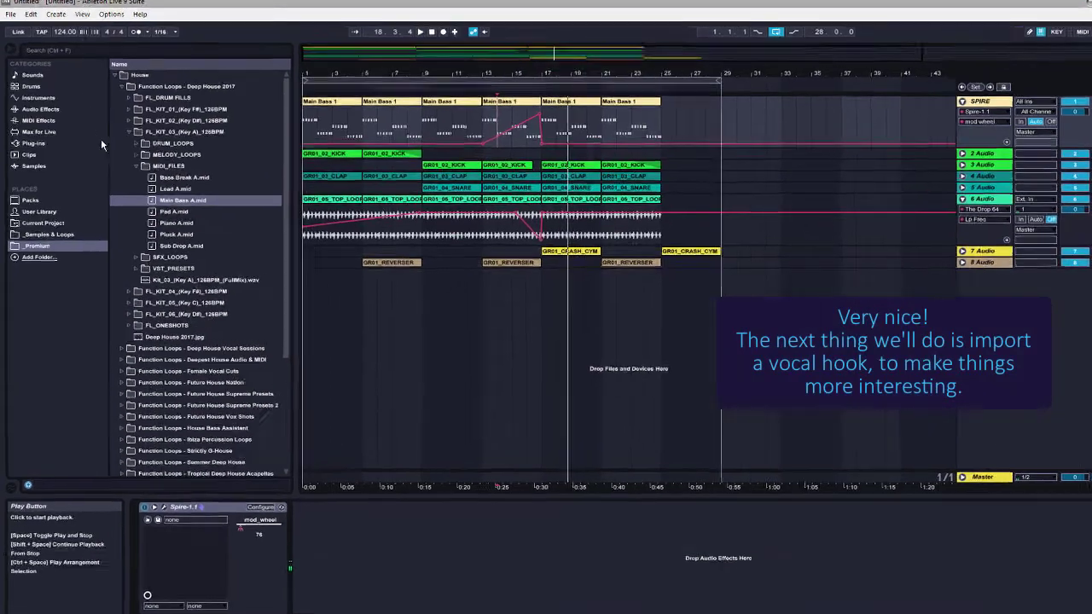
Step: Add FL_126BPM_Vocal A.wav from FL_KIT_03's MELODY_LOOPS on a new audio track at bar 17, with a duplicate at bar 21
{"action": "left_click", "coordinate": [127, 163]}
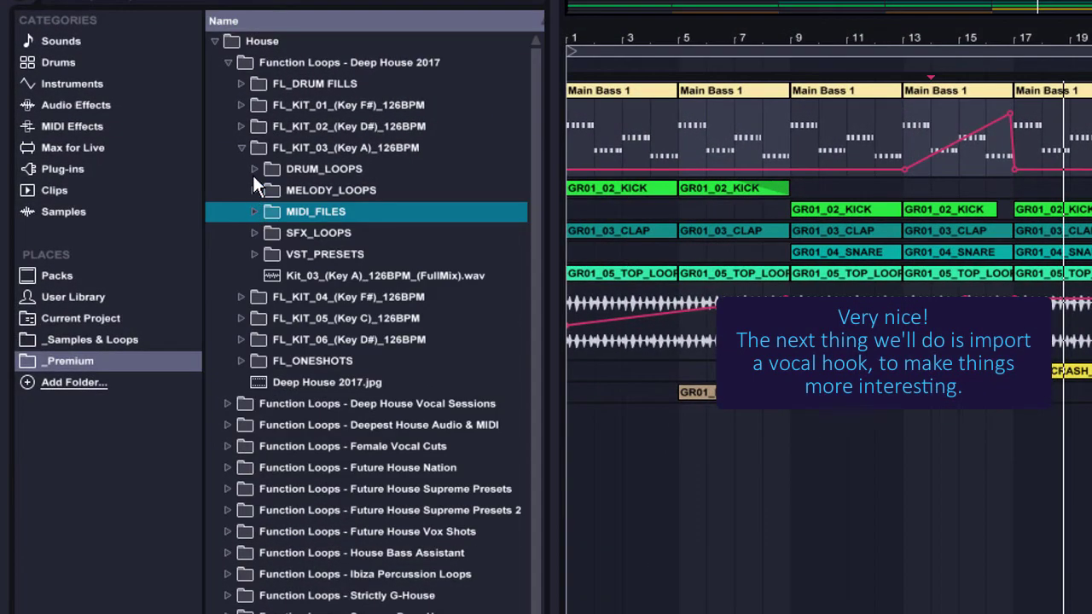
{"action": "left_click", "coordinate": [254, 187]}
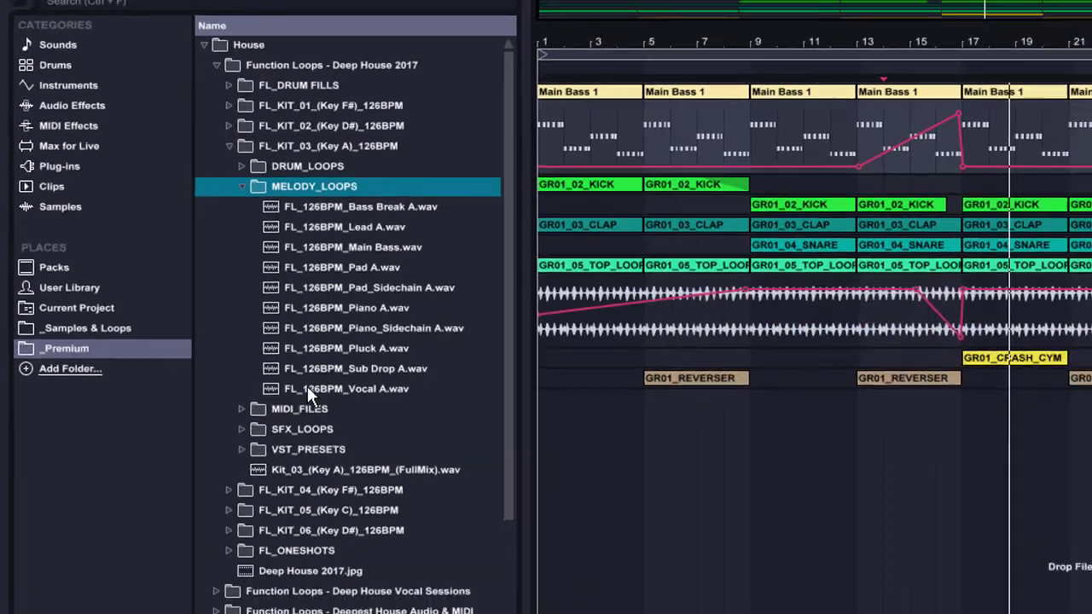
{"action": "left_click_drag", "start_coordinate": [307, 391], "coordinate": [577, 278]}
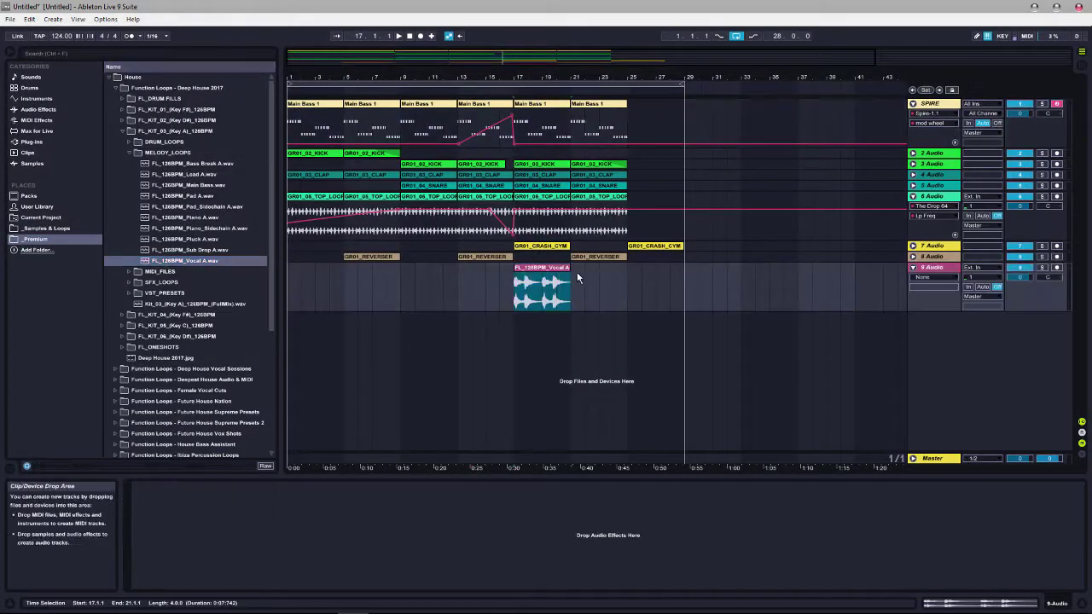
{"action": "key", "text": "ctrl+d"}
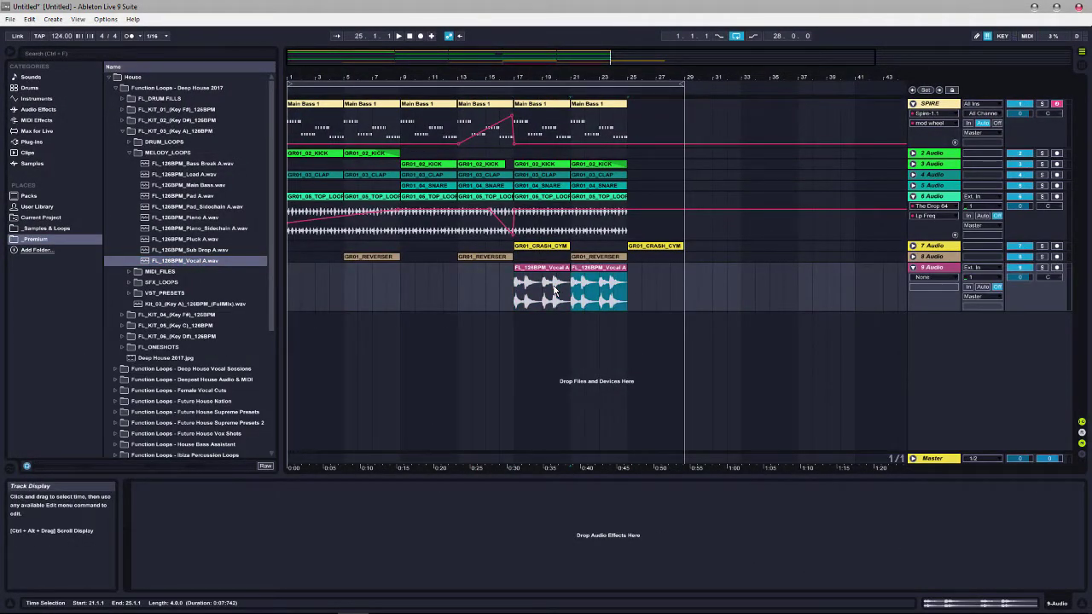
Step: Lower the volume of the vocal track (9 Audio), adjusting it by ear while the arrangement plays from around bar 15
{"action": "left_click_drag", "start_coordinate": [1021, 277], "coordinate": [1020, 284]}
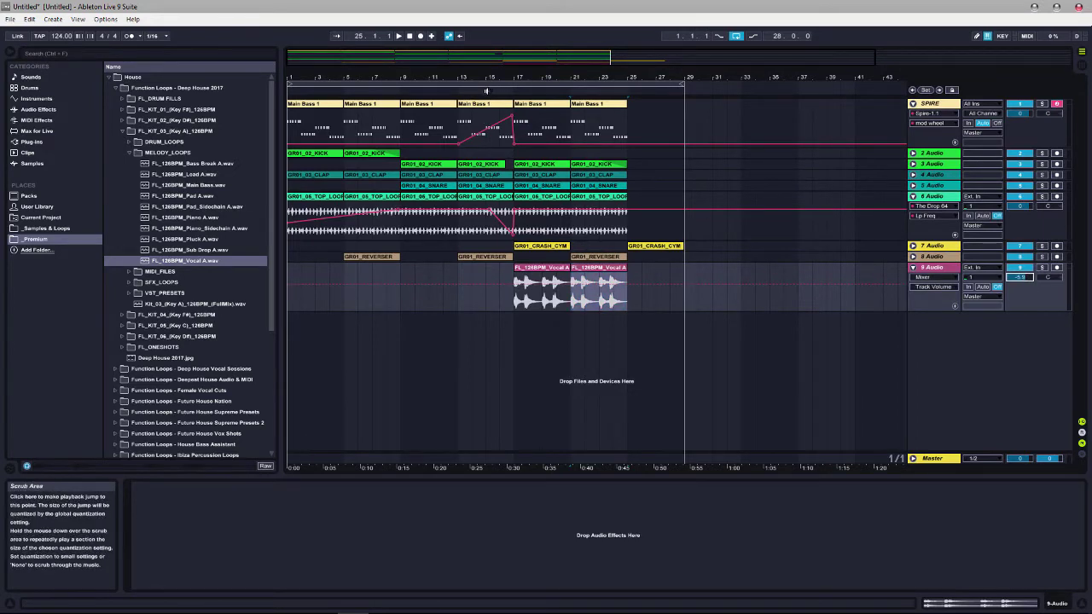
{"action": "left_click", "coordinate": [487, 91]}
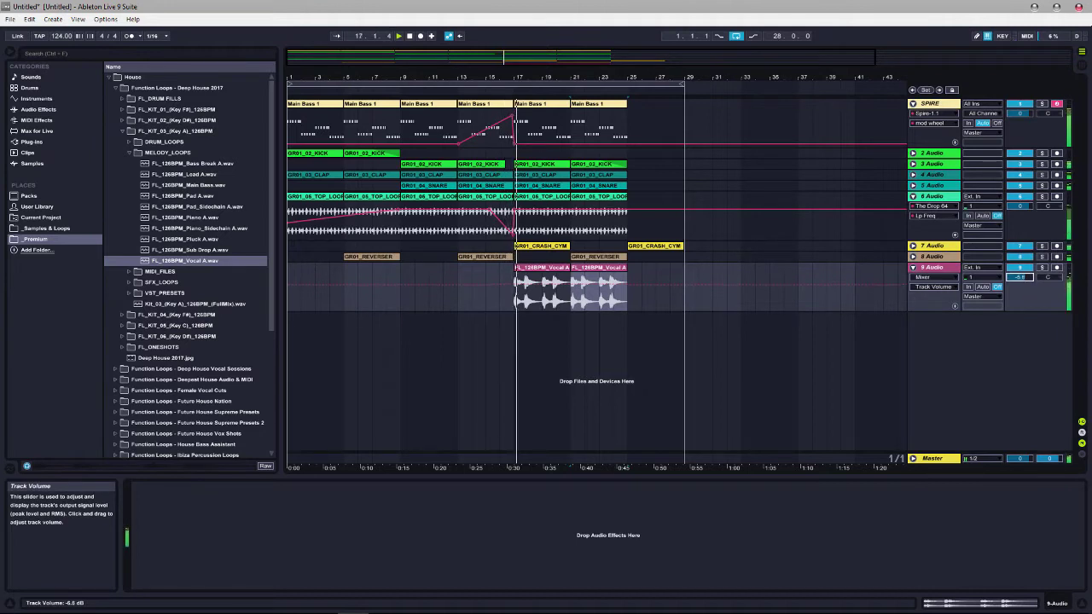
{"action": "left_click_drag", "start_coordinate": [1020, 277], "coordinate": [1020, 278]}
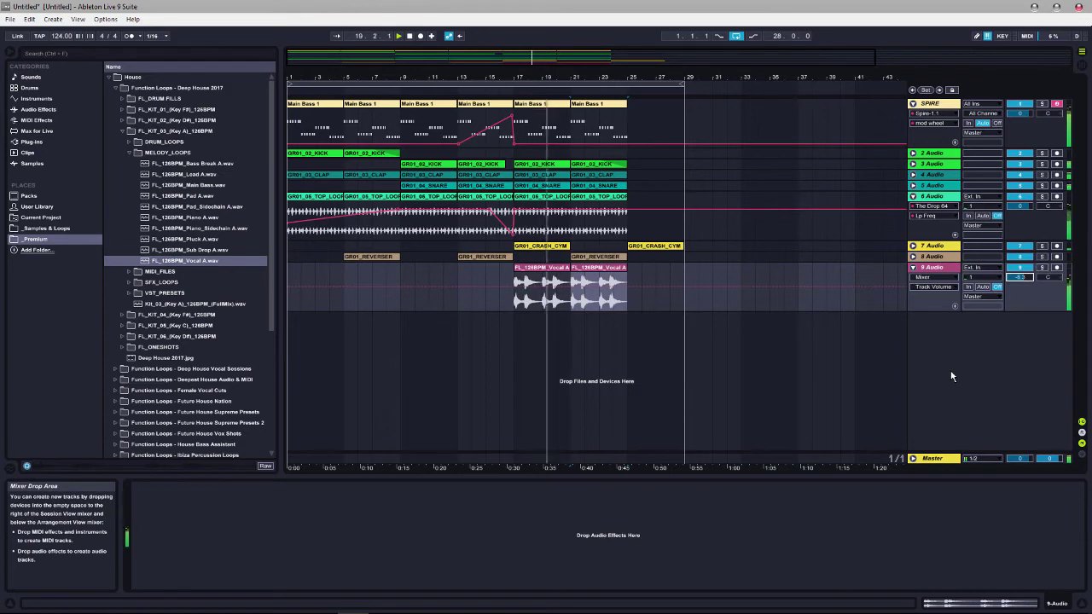
Step: Duplicate the second FL_126BPM_Vocal A clip to bar 25 and stop playback
{"action": "left_click", "coordinate": [600, 270]}
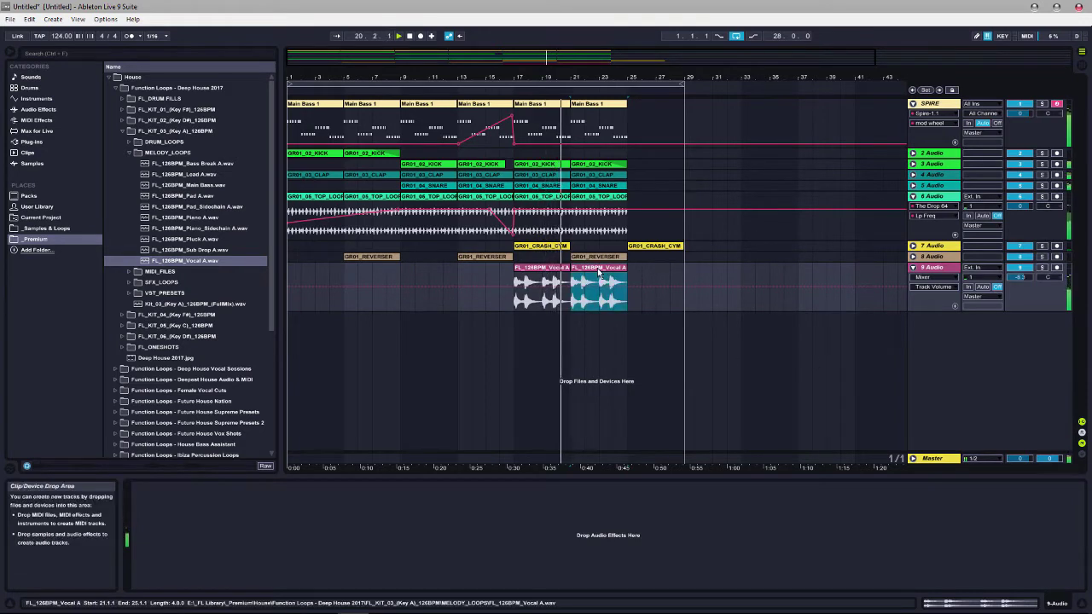
{"action": "key", "text": "ctrl+d"}
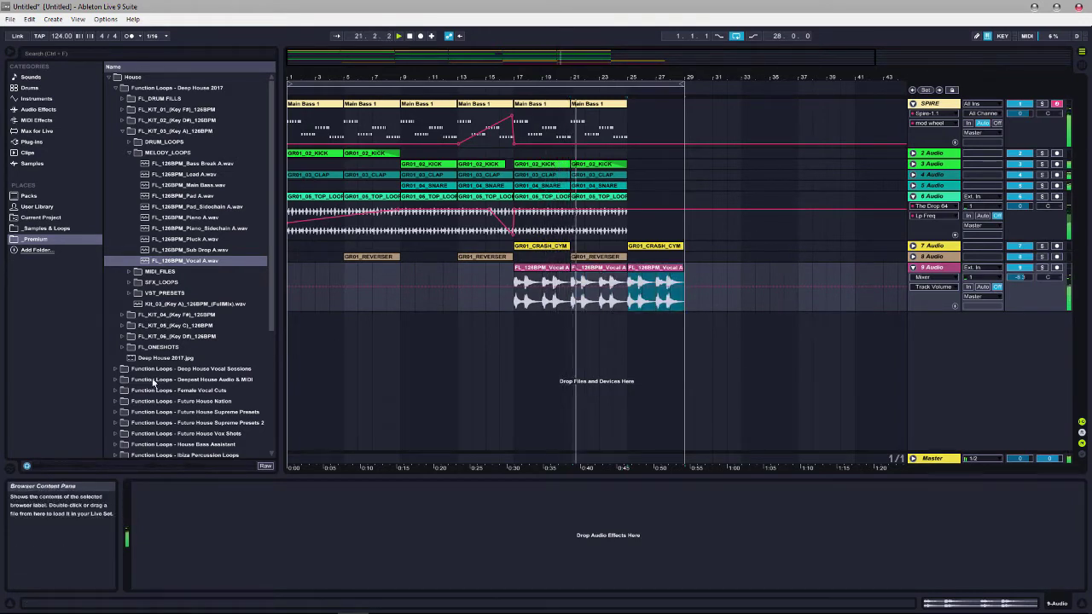
{"action": "left_click", "coordinate": [413, 39]}
Step: Collapse the Deep House 2017 folders and open the IBIZA PERCUSSION LOOPS folder in Function Loops - Ibiza Percussion Loops
{"action": "left_click", "coordinate": [133, 153]}
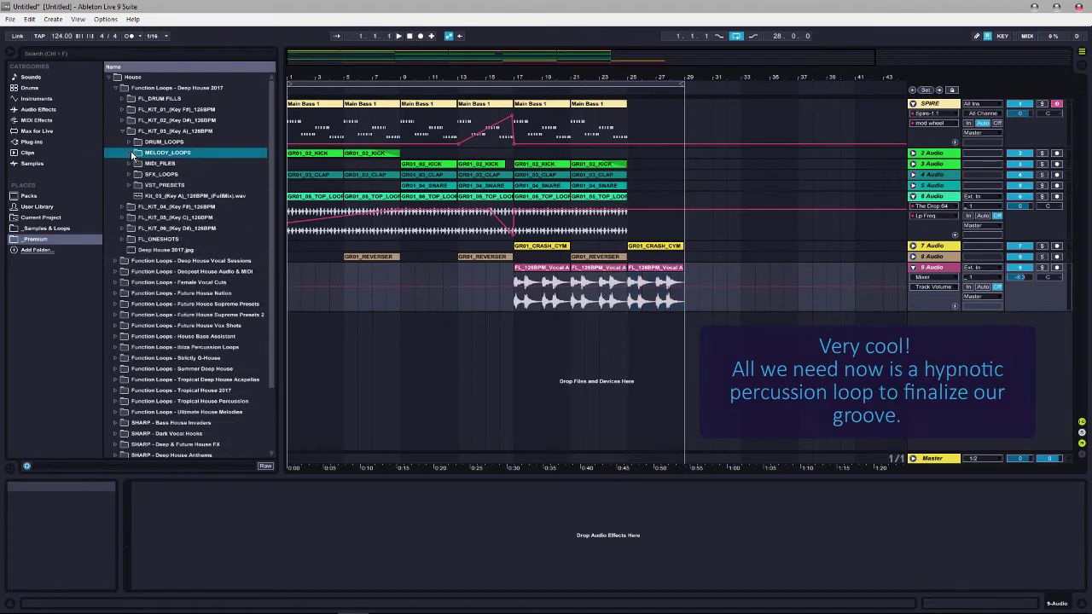
{"action": "left_click", "coordinate": [122, 131]}
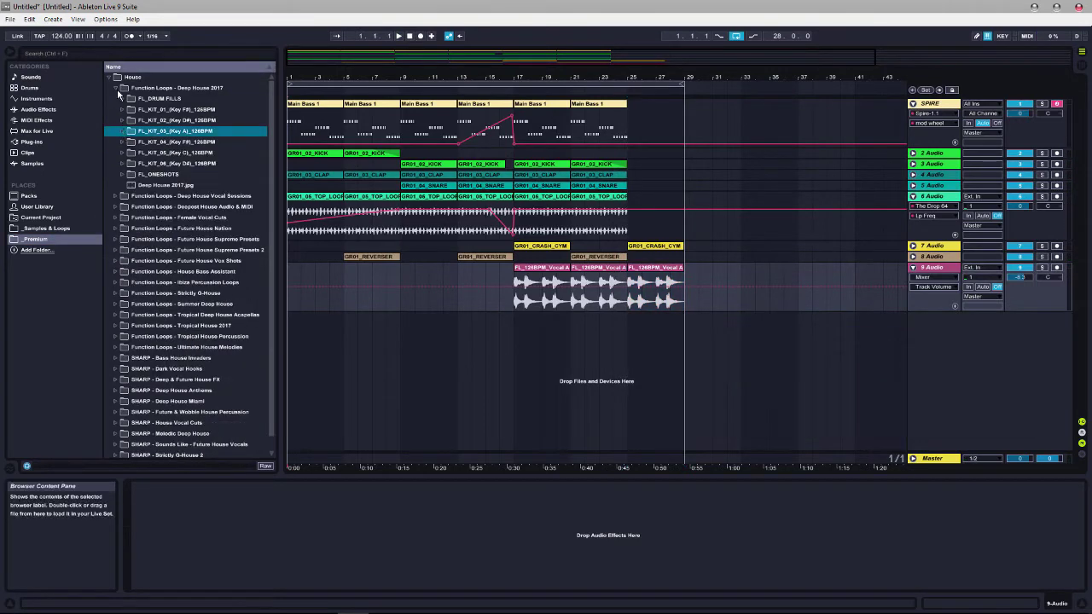
{"action": "left_click", "coordinate": [117, 88]}
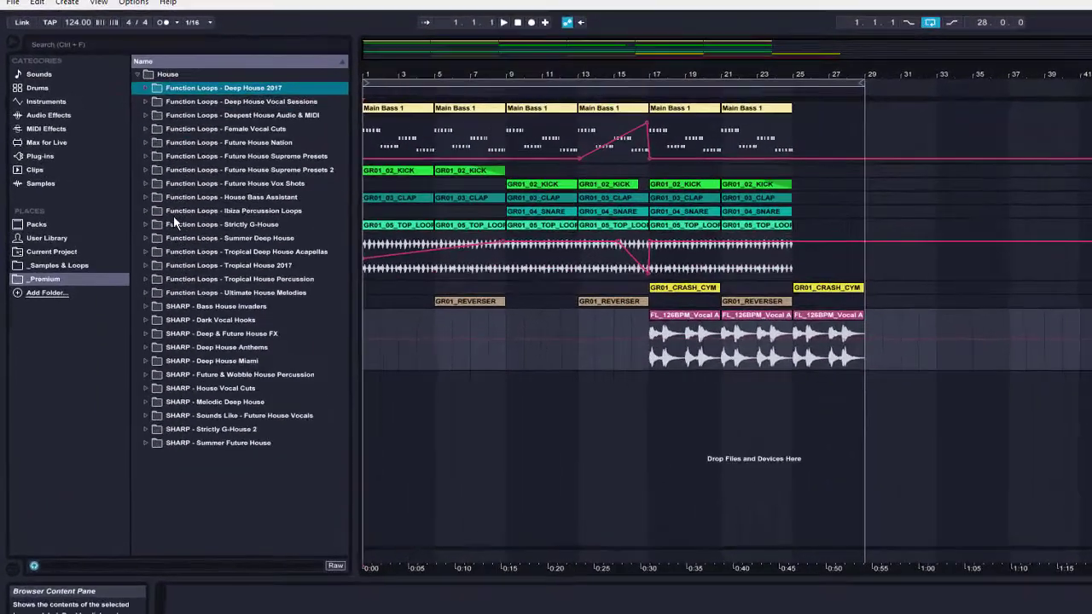
{"action": "left_click", "coordinate": [114, 182]}
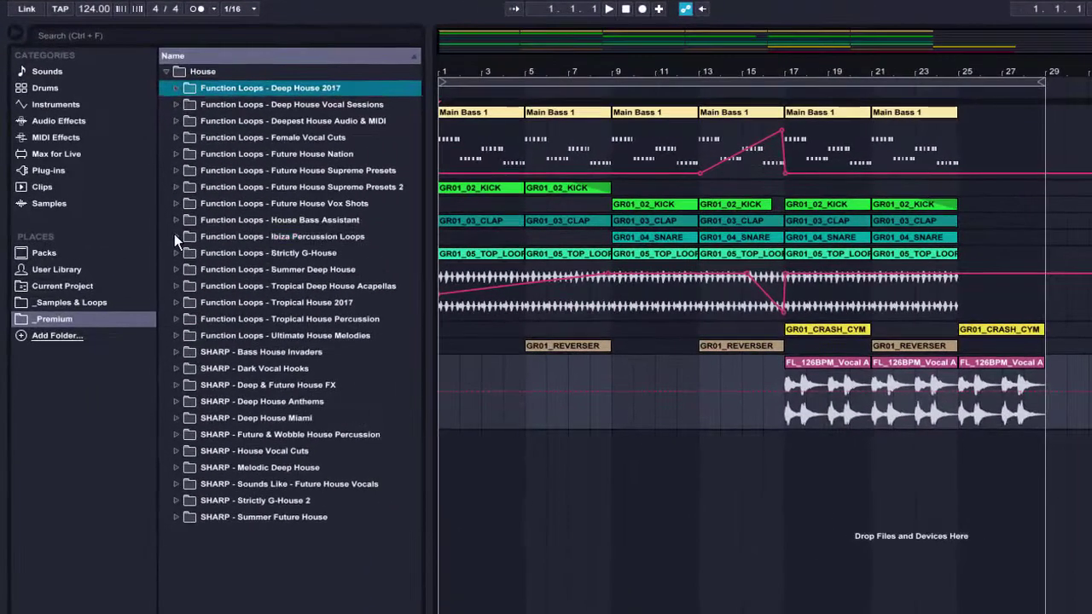
{"action": "left_click", "coordinate": [186, 251]}
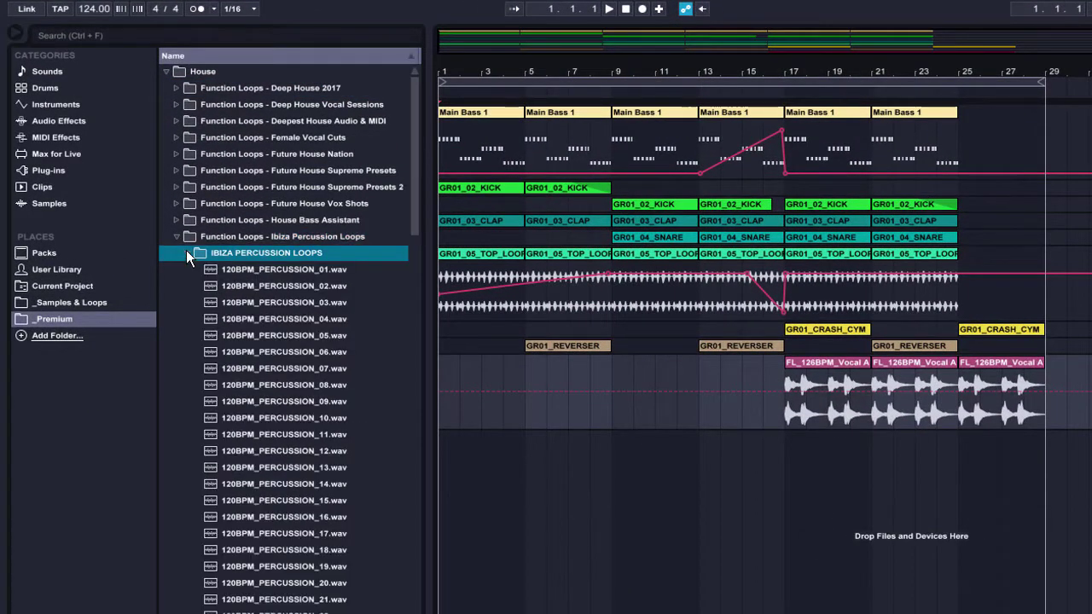
Step: Add 120BPM_PERCUSSION_05.wav on a new audio track at bar 9 and repeat it up to bar 25
{"action": "left_click", "coordinate": [261, 336]}
{"action": "left_click_drag", "start_coordinate": [305, 341], "coordinate": [610, 469]}
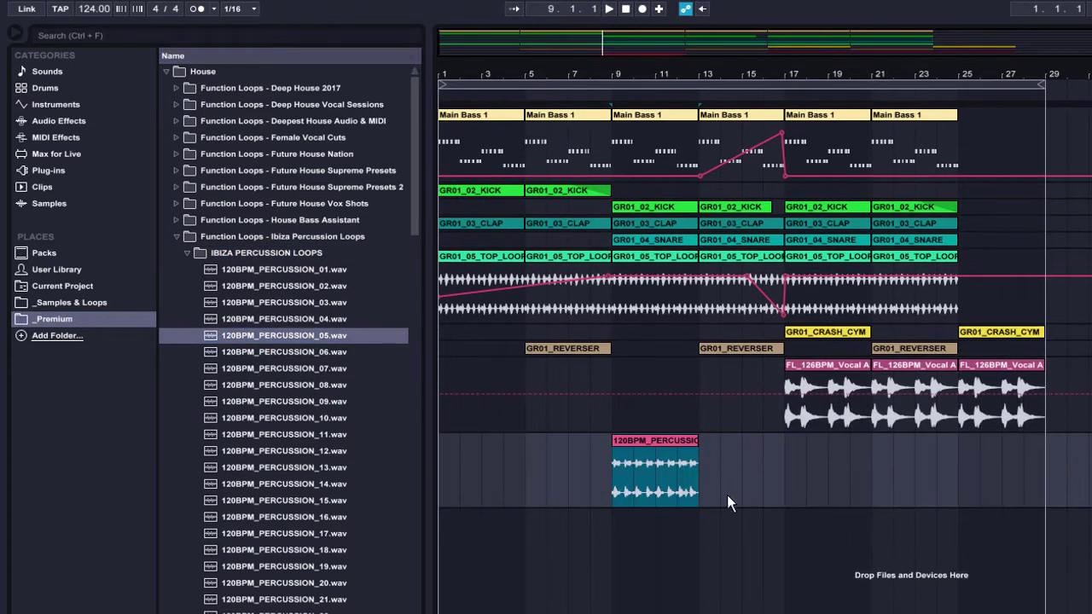
{"action": "key", "text": "ctrl+d"}
{"action": "key", "text": "ctrl+d"}
{"action": "key", "text": "ctrl+d"}
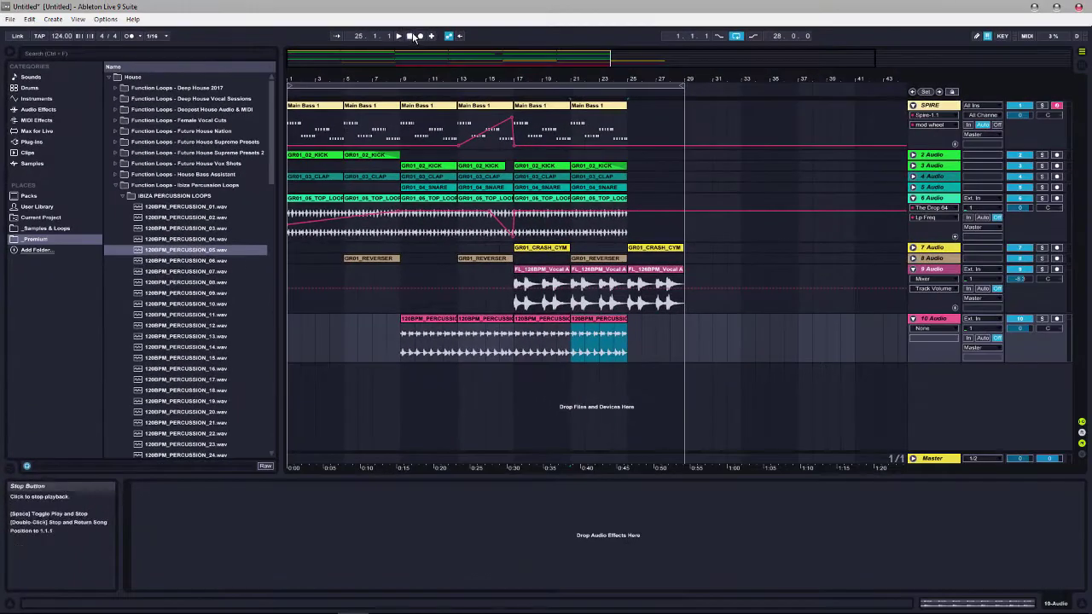
{"action": "left_click", "coordinate": [545, 19]}
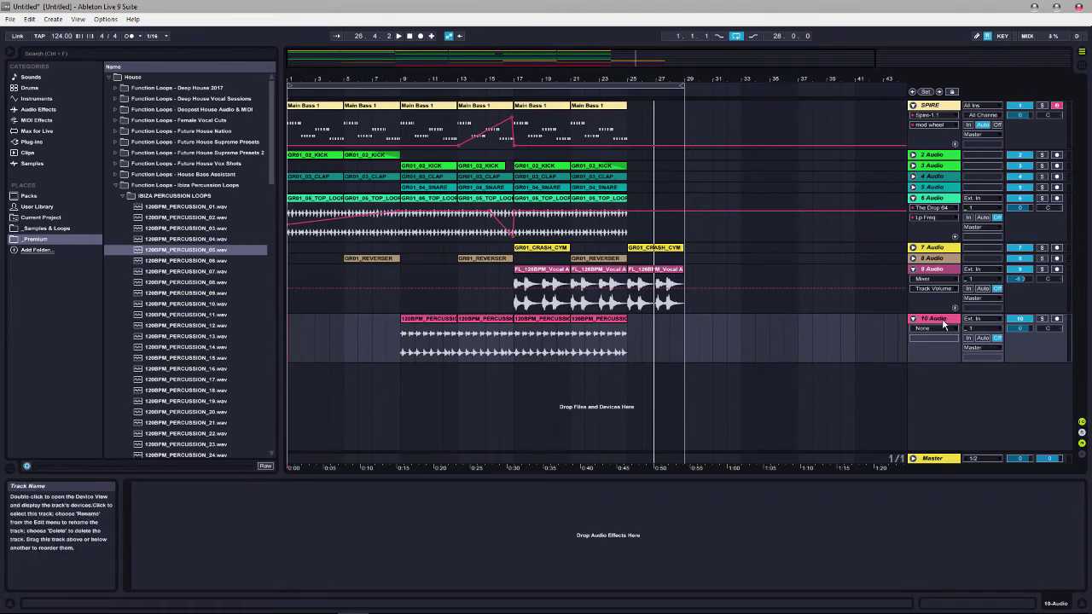
Step: Load DMG Audio's EQuilibrium on the percussion track with its analyser on, and return the browser to the _Premium folder
{"action": "left_click", "coordinate": [34, 142]}
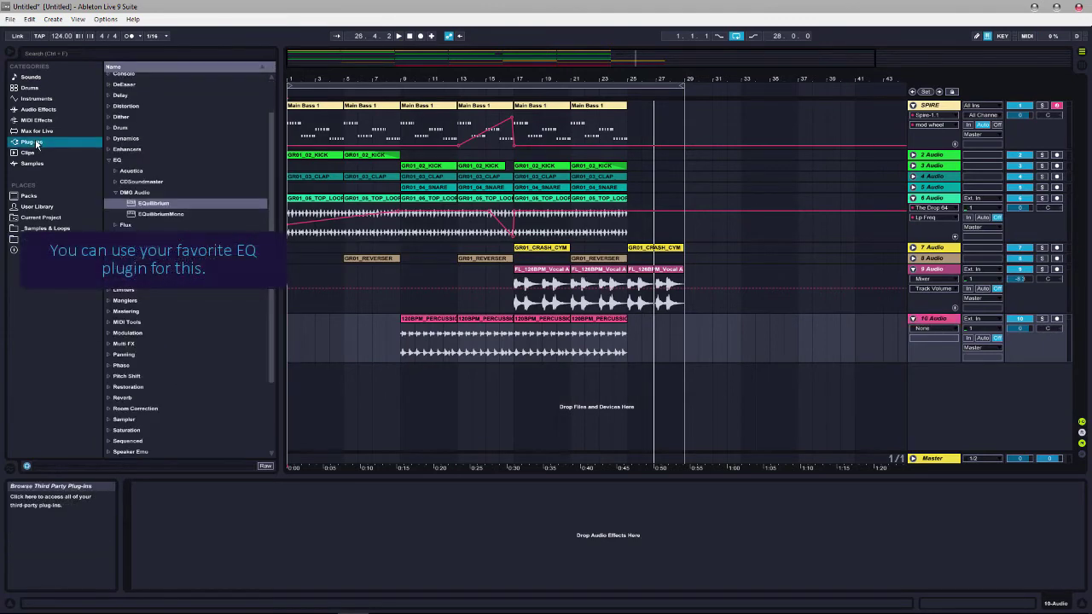
{"action": "double_click", "coordinate": [158, 204]}
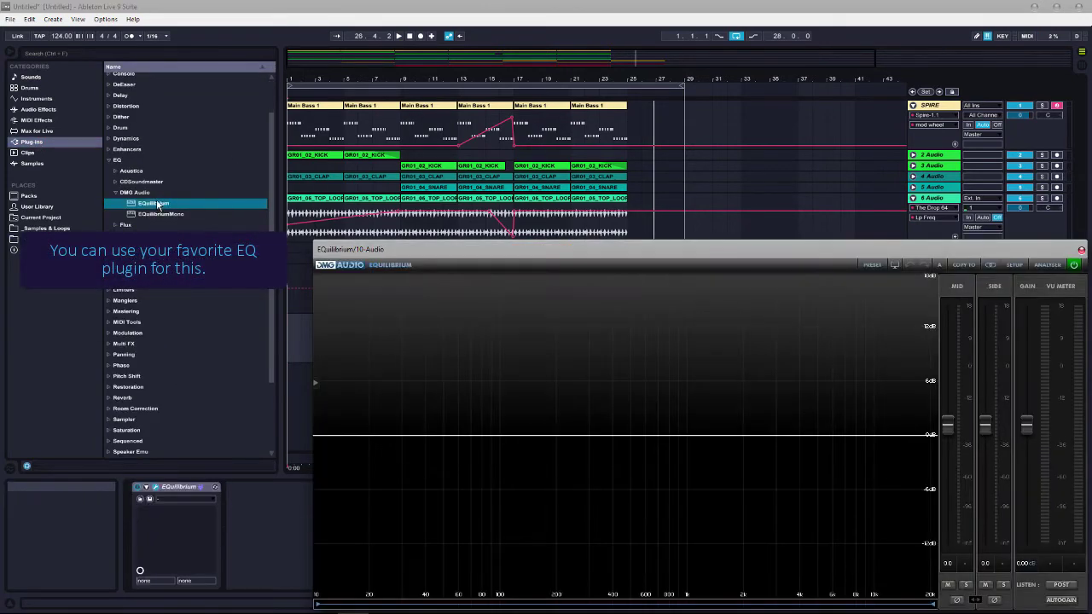
{"action": "left_click", "coordinate": [41, 239]}
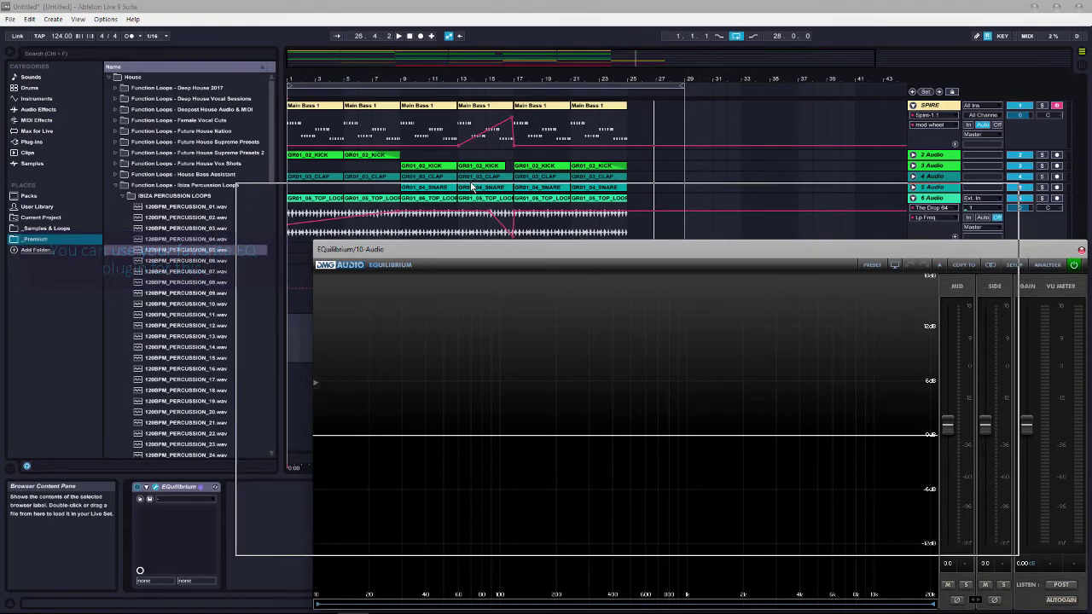
{"action": "left_click_drag", "start_coordinate": [551, 250], "coordinate": [451, 226]}
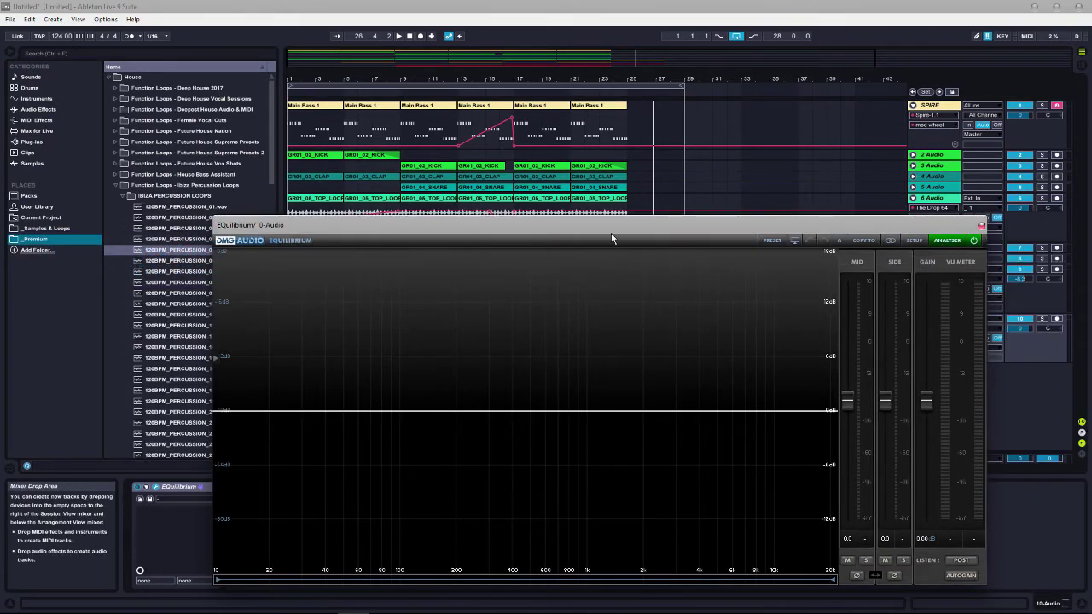
{"action": "left_click_drag", "start_coordinate": [826, 259], "coordinate": [826, 259]}
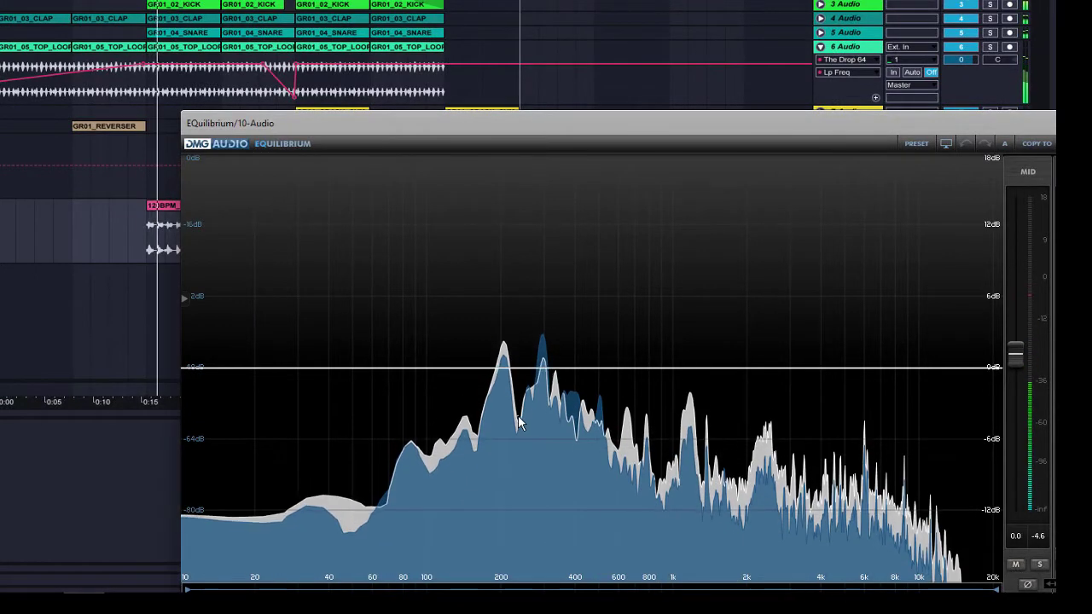
Step: Cut the percussion's low mids with a wide peak band of about -3.57 dB at 189 Hz, Q 0.17, and close the EQ window
{"action": "double_click", "coordinate": [518, 416]}
{"action": "left_click_drag", "start_coordinate": [518, 416], "coordinate": [488, 416]}
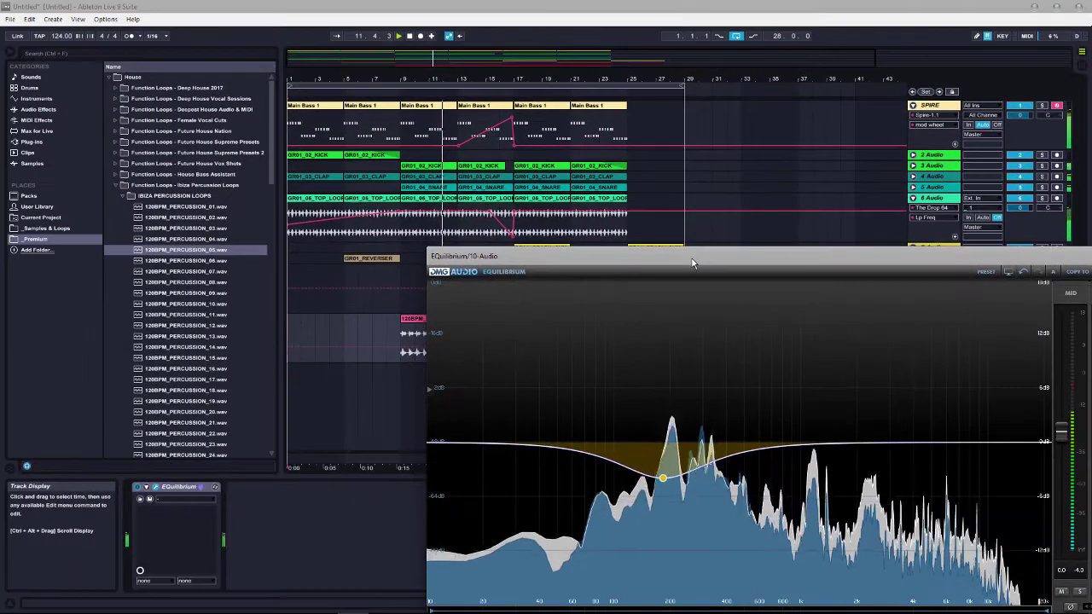
{"action": "left_click_drag", "start_coordinate": [535, 125], "coordinate": [245, 21]}
{"action": "left_click_drag", "start_coordinate": [476, 179], "coordinate": [475, 180]}
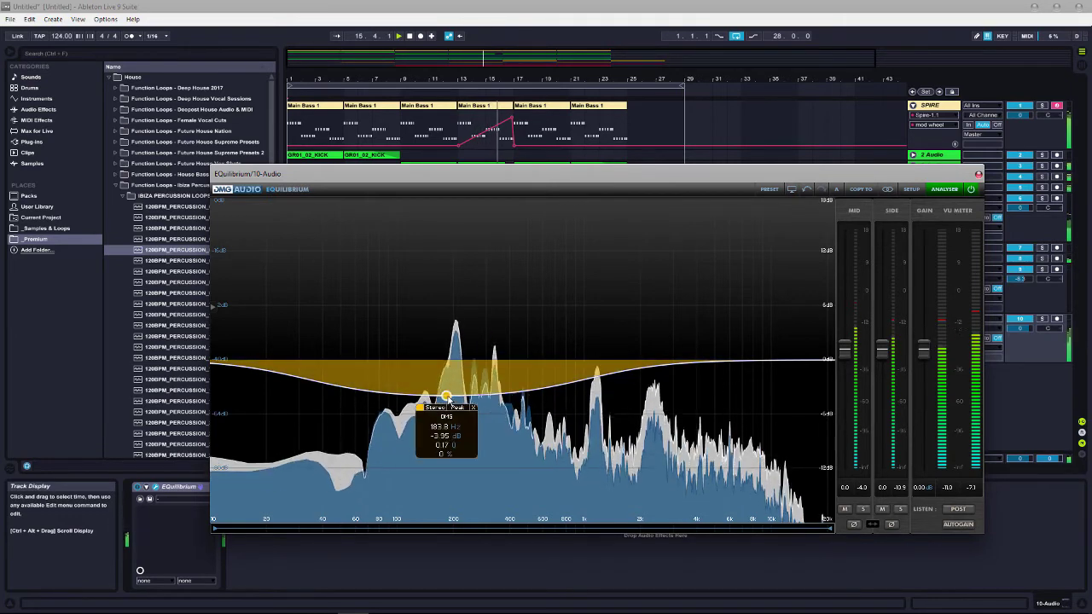
{"action": "left_click_drag", "start_coordinate": [447, 396], "coordinate": [449, 394]}
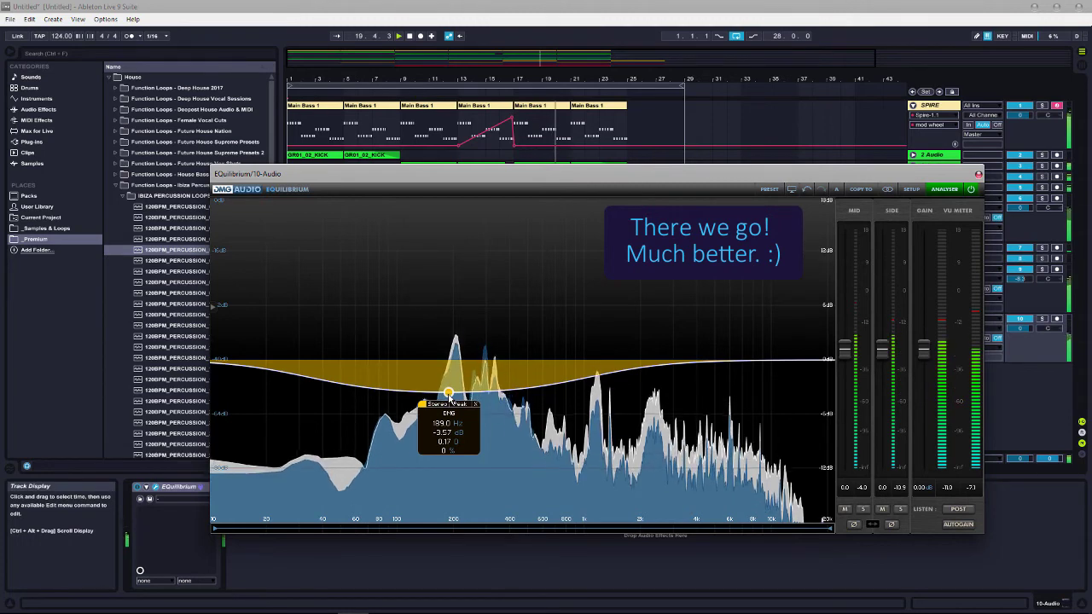
{"action": "left_click", "coordinate": [979, 174]}
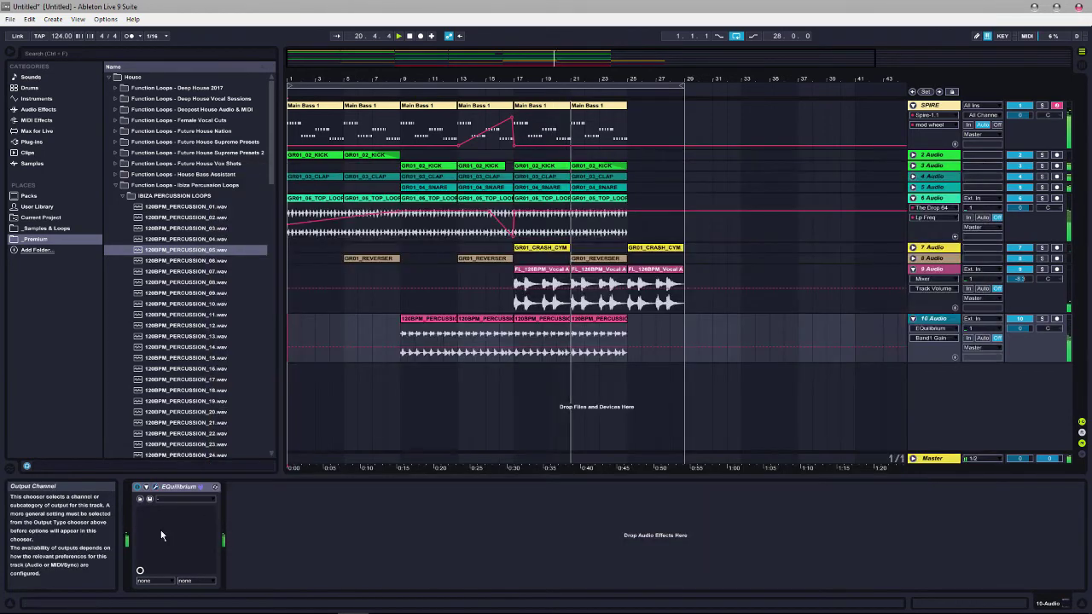